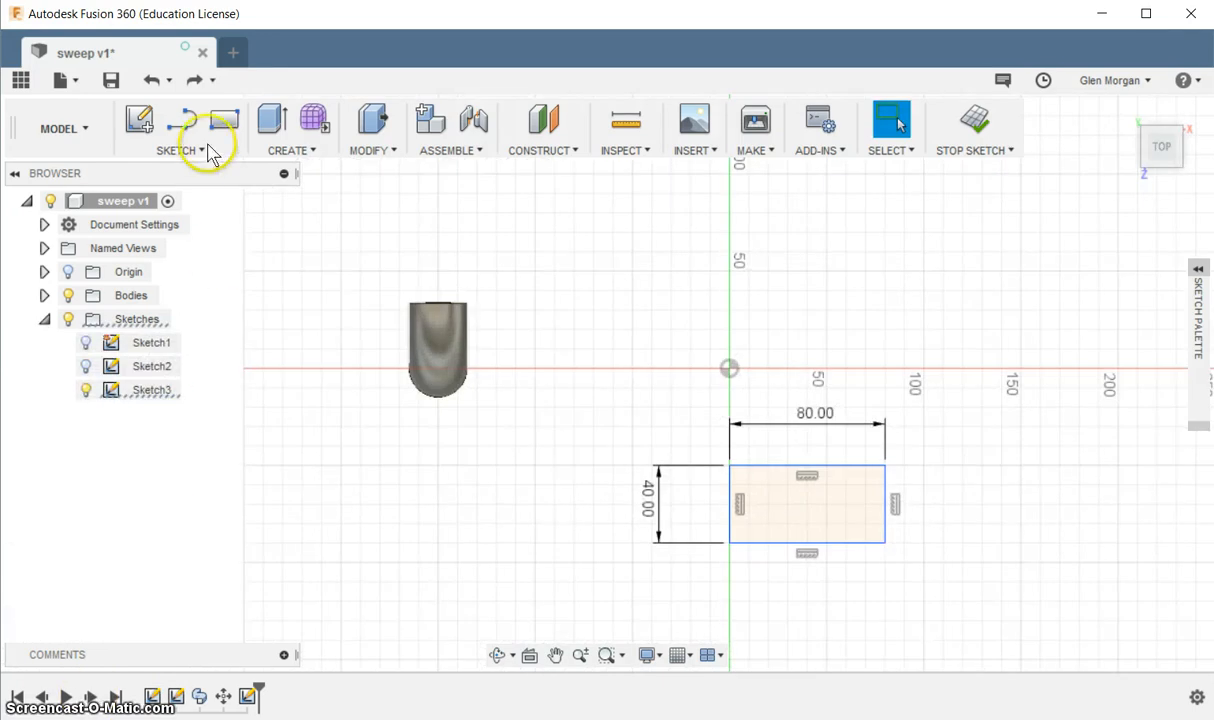
# - Sketch a two-point rectangle overlapping the middle of the right edge of the 80 by 40 mm rectangle
pyautogui.click(200, 150)
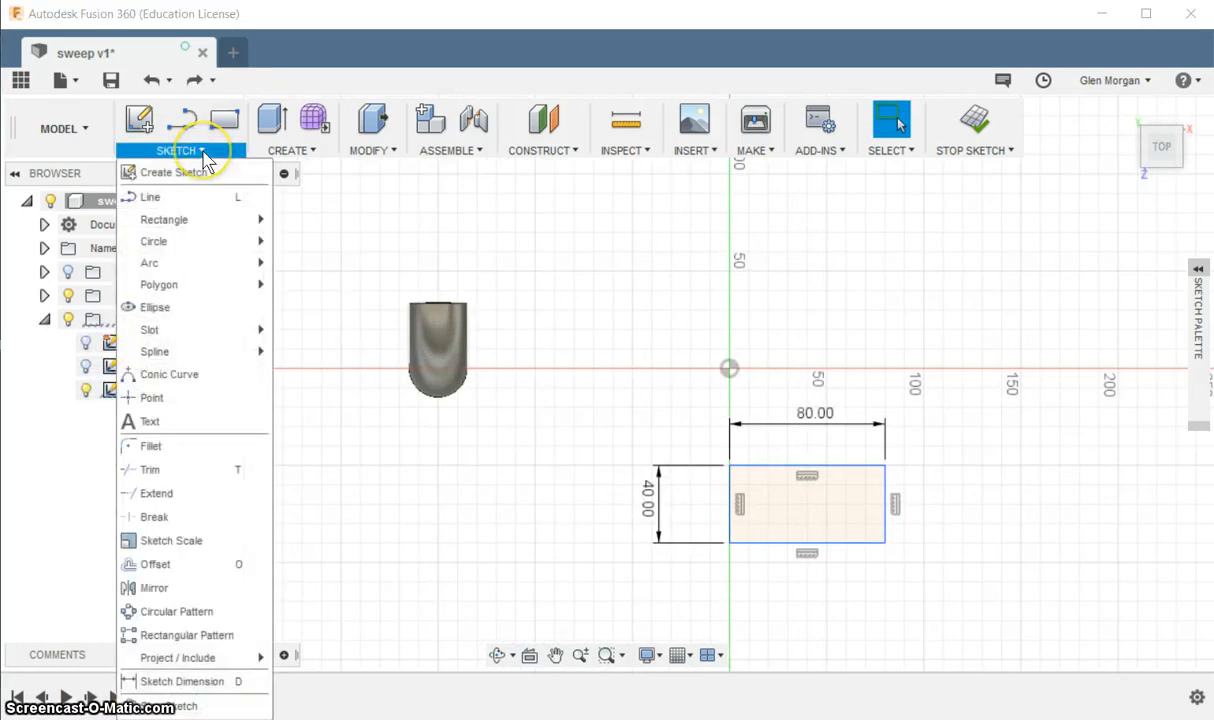
pyautogui.moveTo(203, 220)
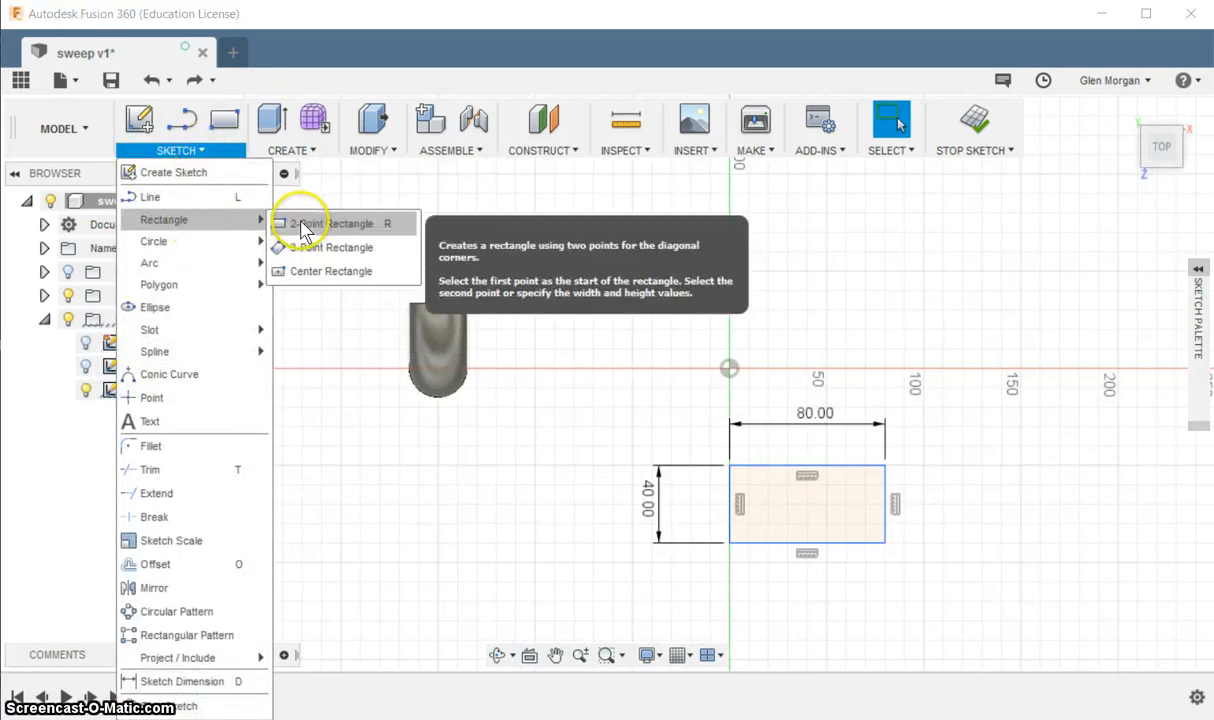
pyautogui.click(303, 224)
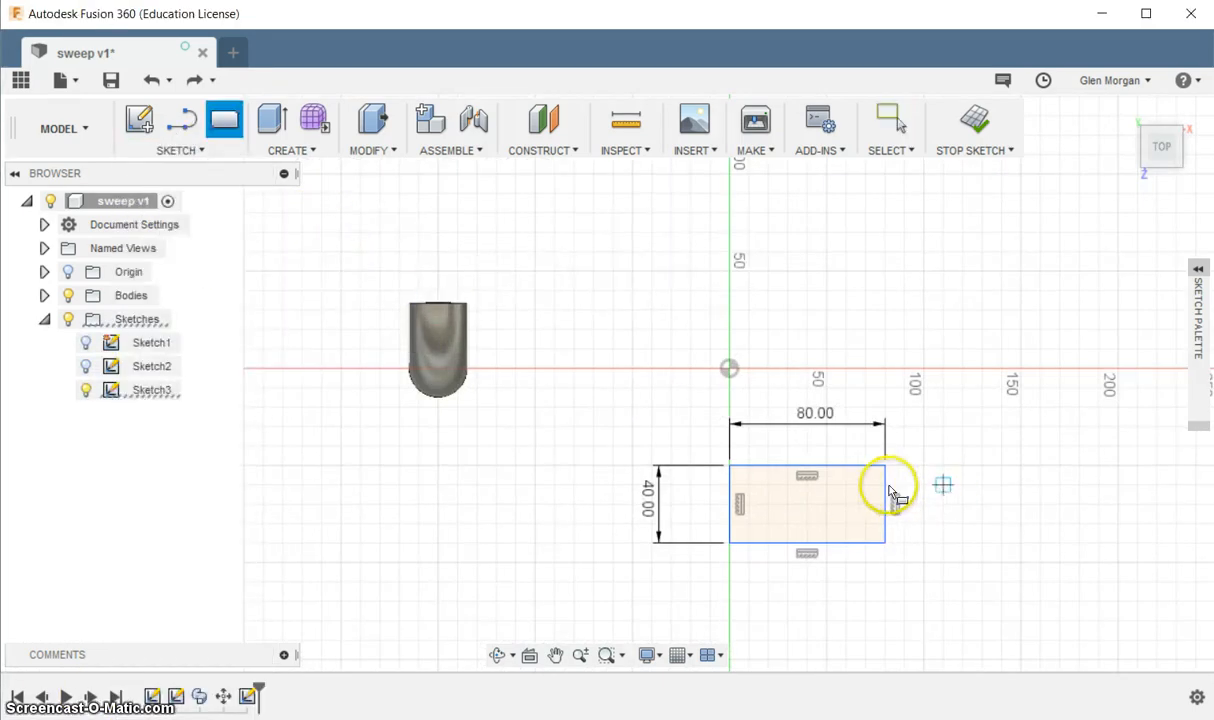
pyautogui.click(943, 486)
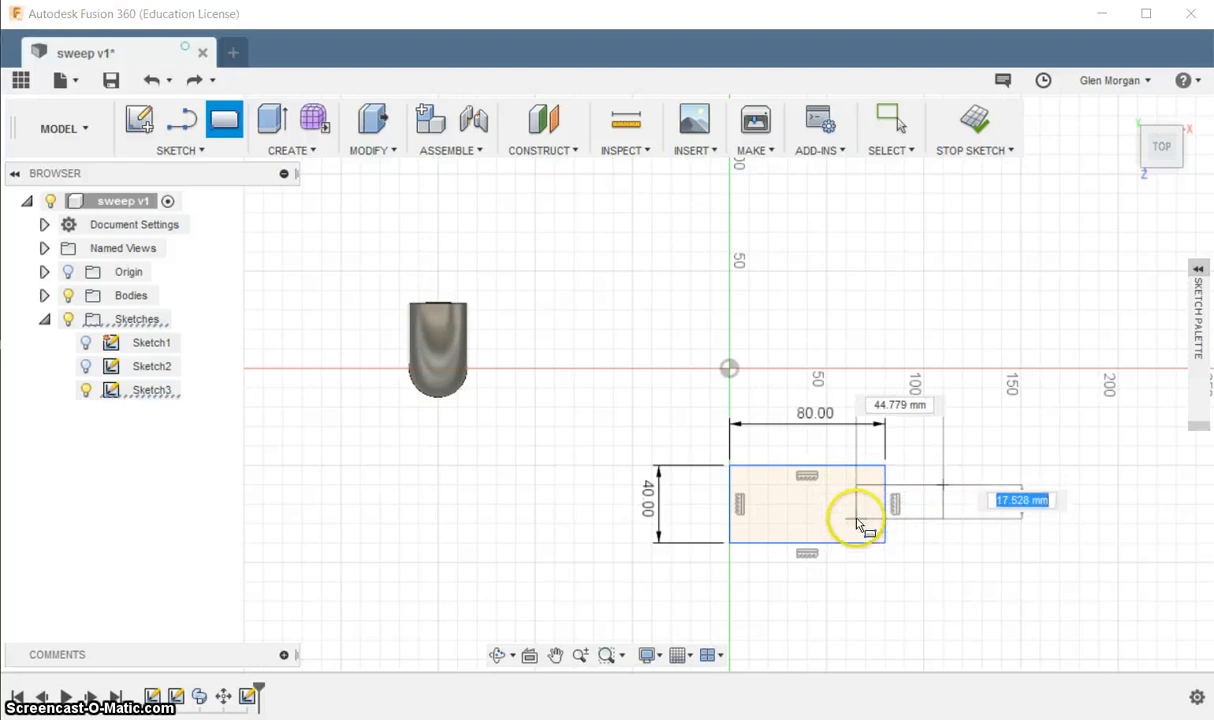
pyautogui.press('Tab')
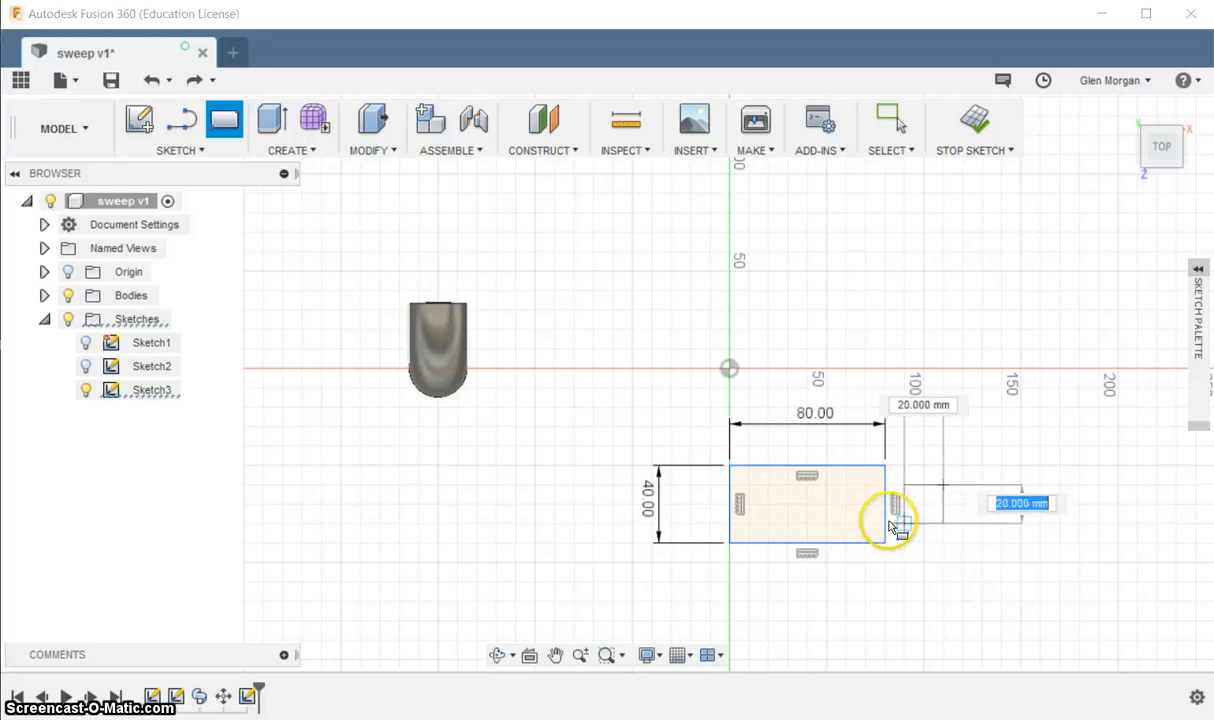
pyautogui.click(851, 516)
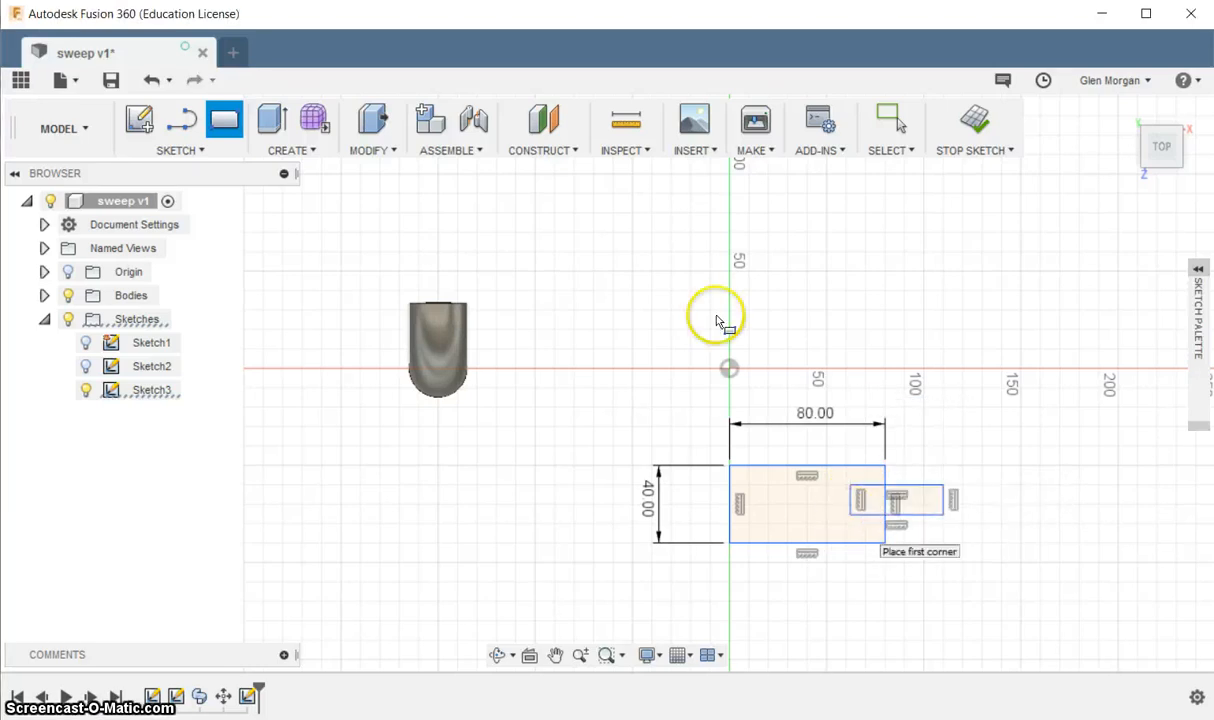
# - Trim the overlapped edge and the small rectangle's lines outside the large rectangle, leaving a rectangular notch in the right edge
pyautogui.click(203, 151)
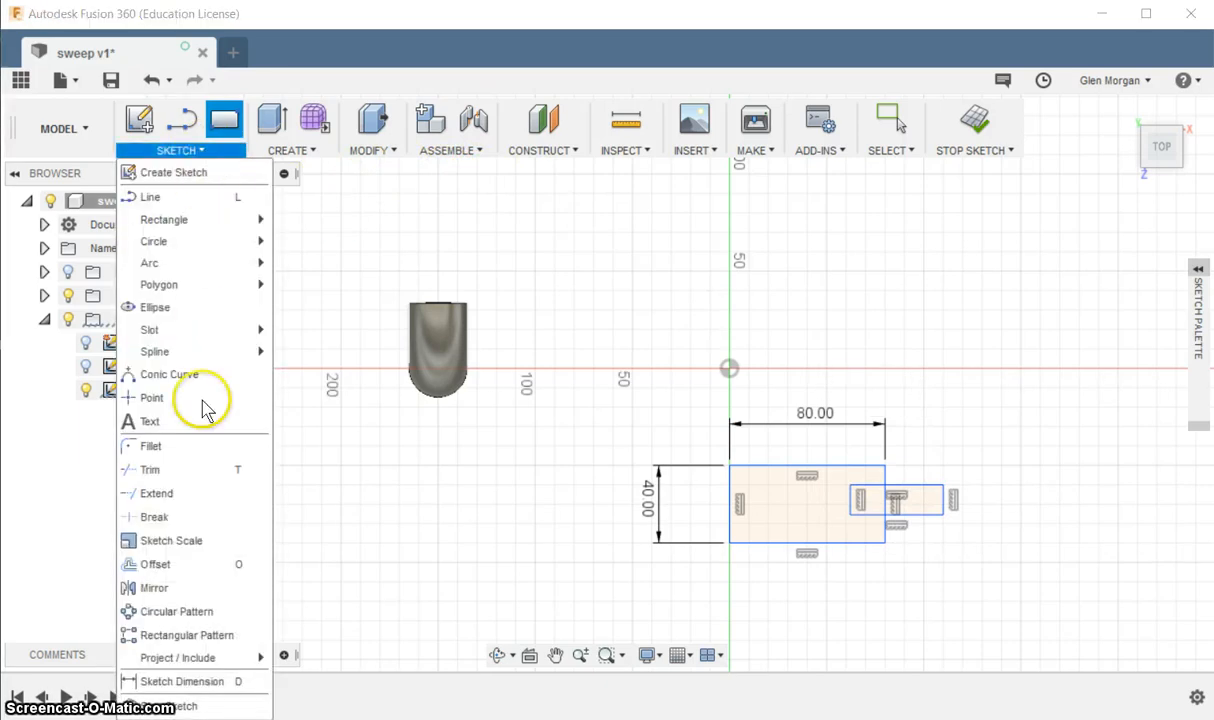
pyautogui.click(155, 475)
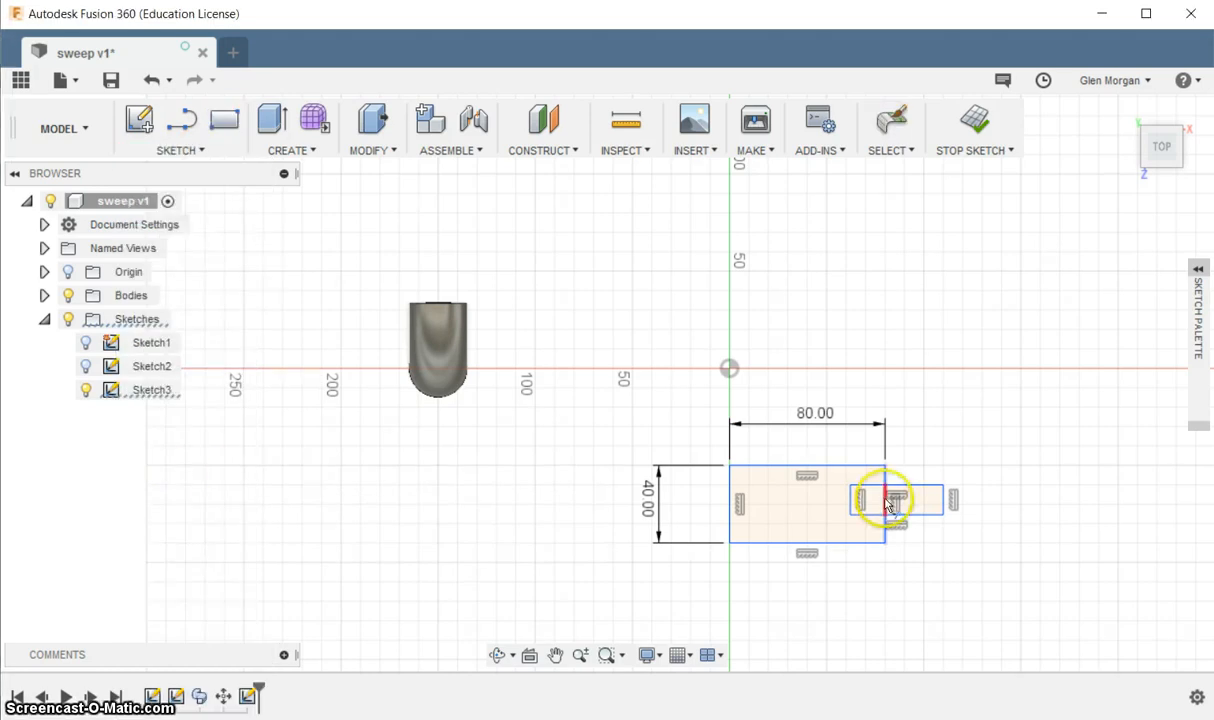
pyautogui.click(887, 503)
pyautogui.click(913, 516)
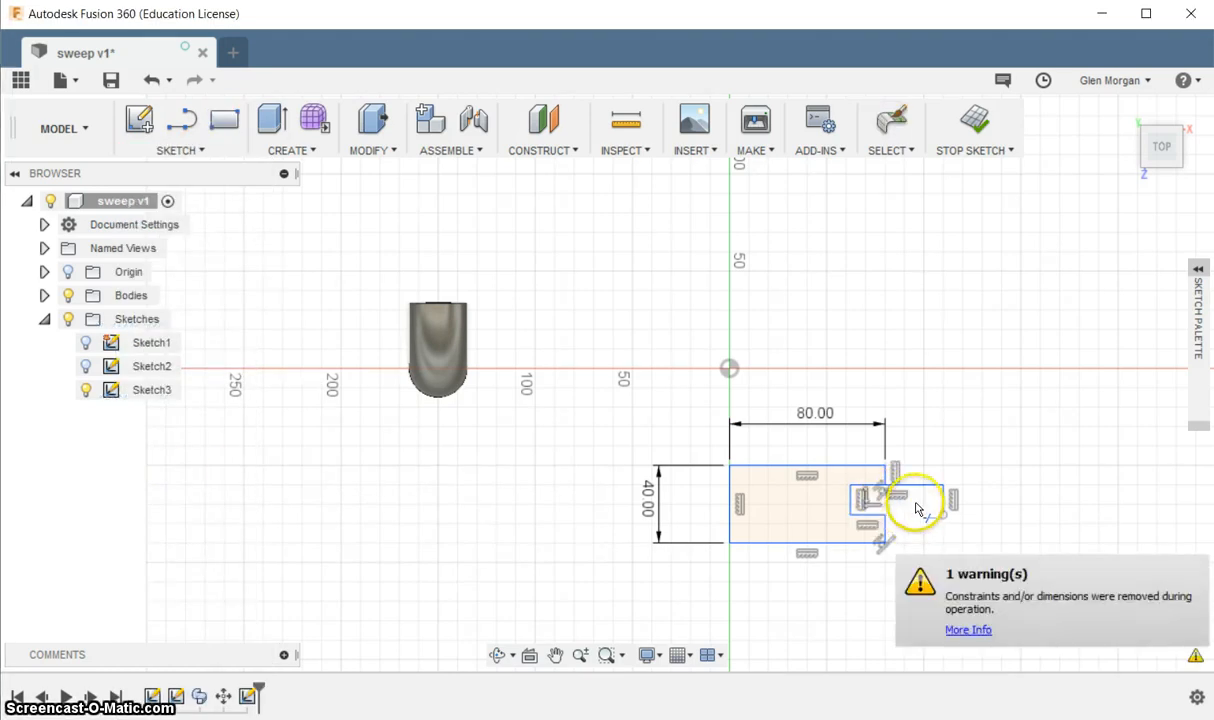
pyautogui.click(915, 489)
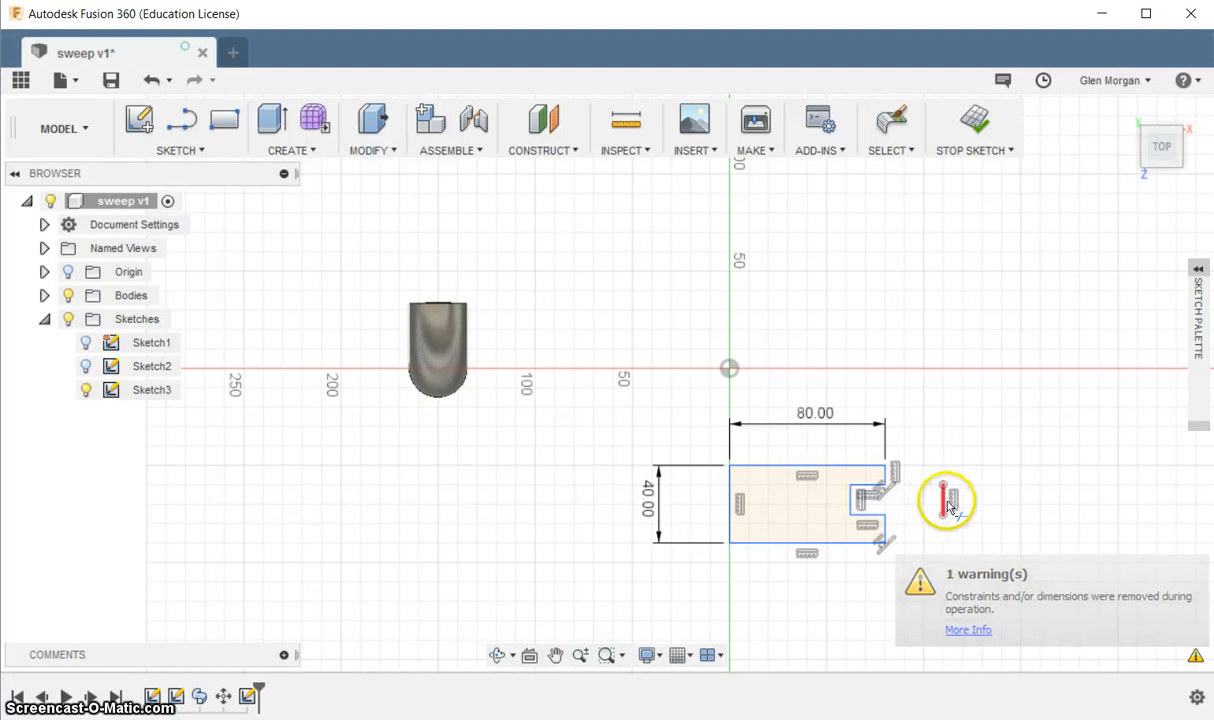
pyautogui.click(940, 498)
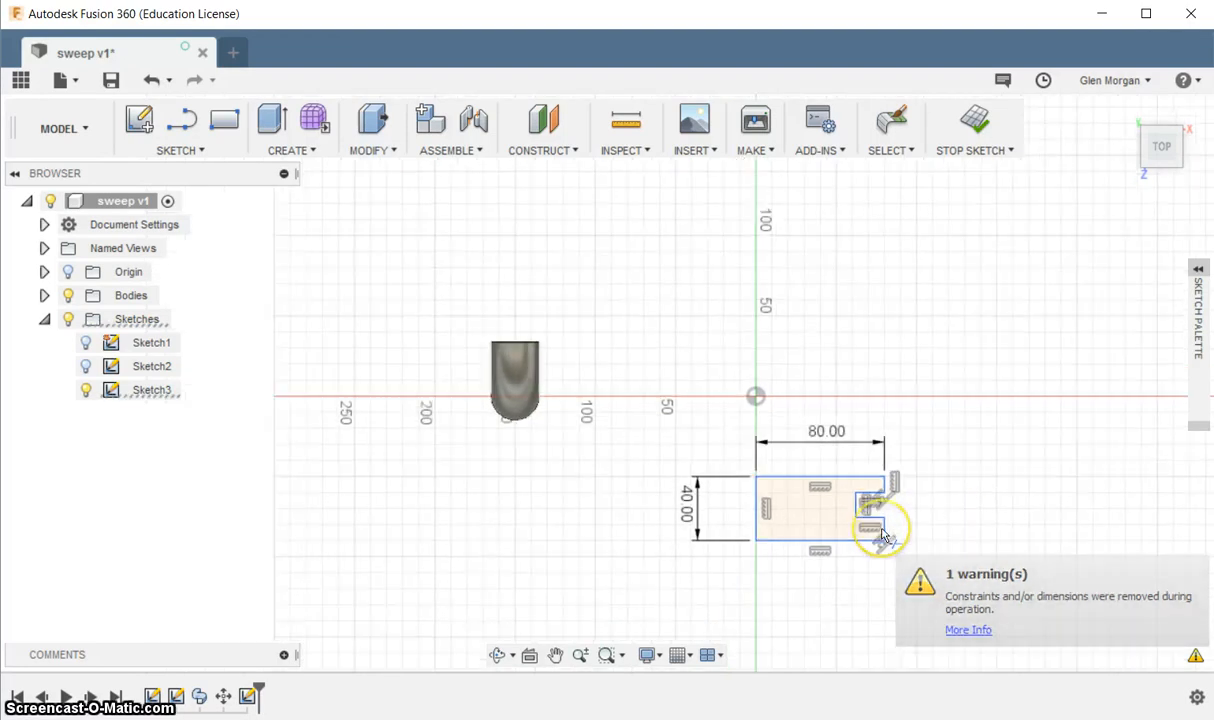
# - Dimension the short vertical edge above the notch at 10 mm
pyautogui.scroll(5, 882, 530)
pyautogui.scroll(2, 882, 536)
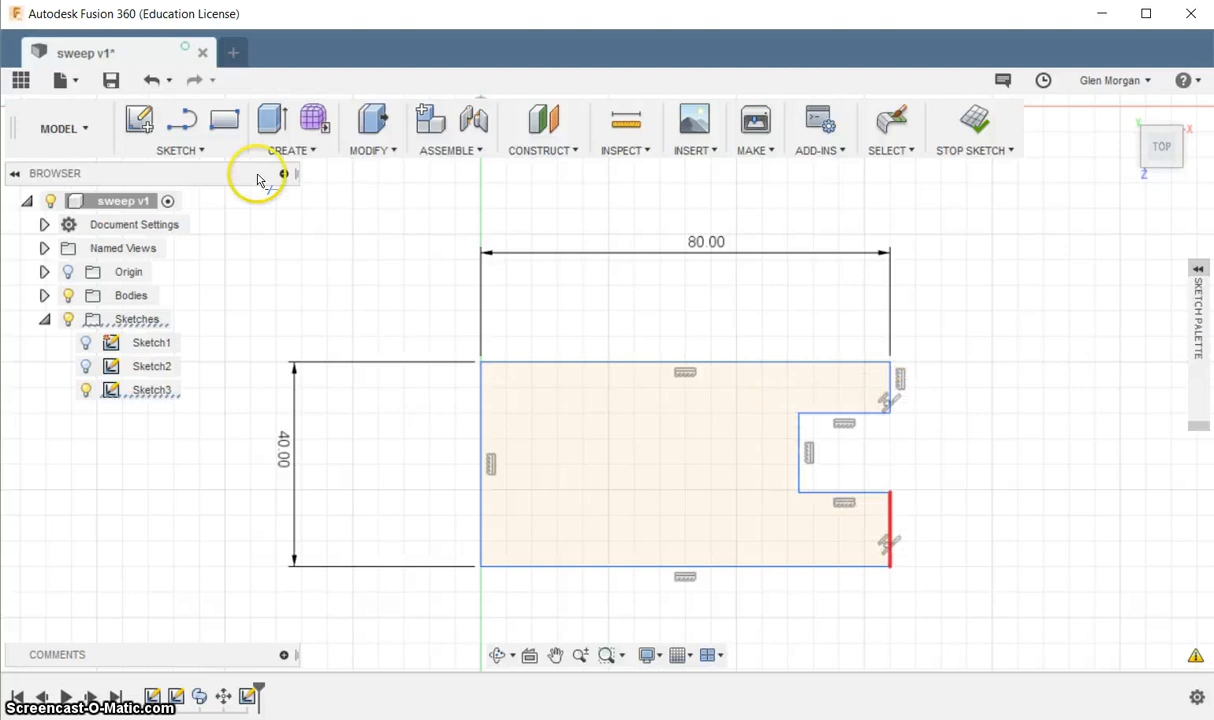
pyautogui.click(205, 155)
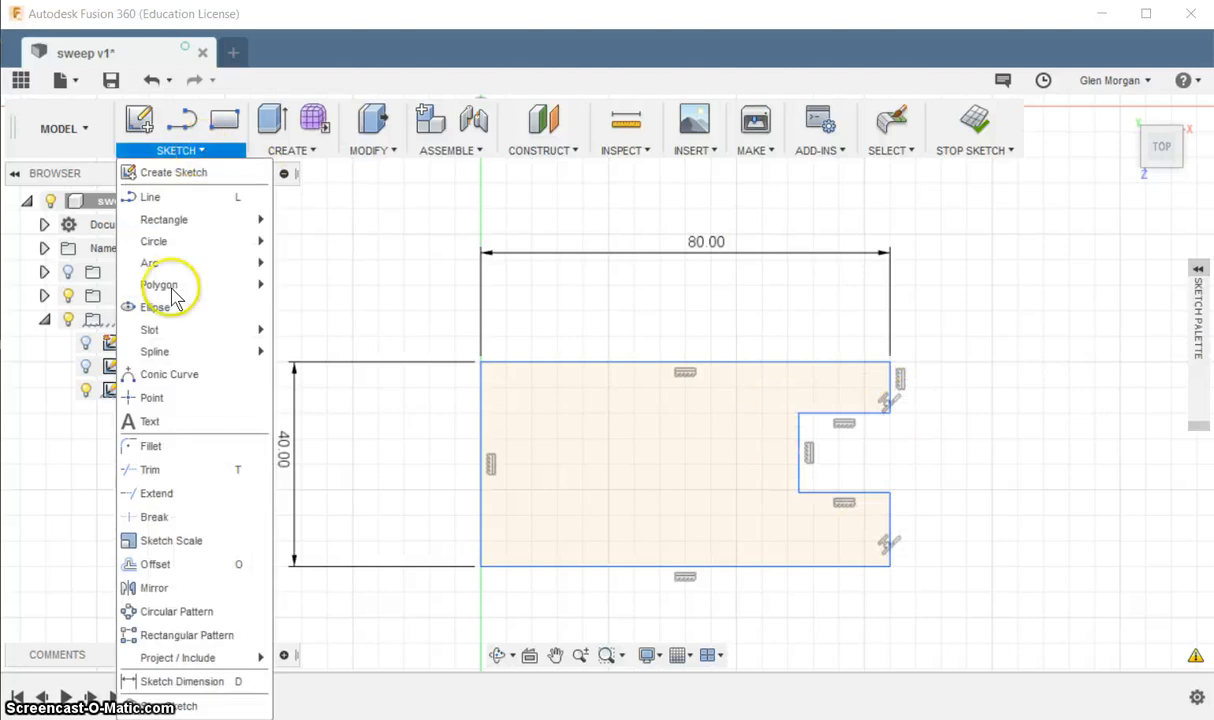
pyautogui.click(190, 680)
pyautogui.click(891, 384)
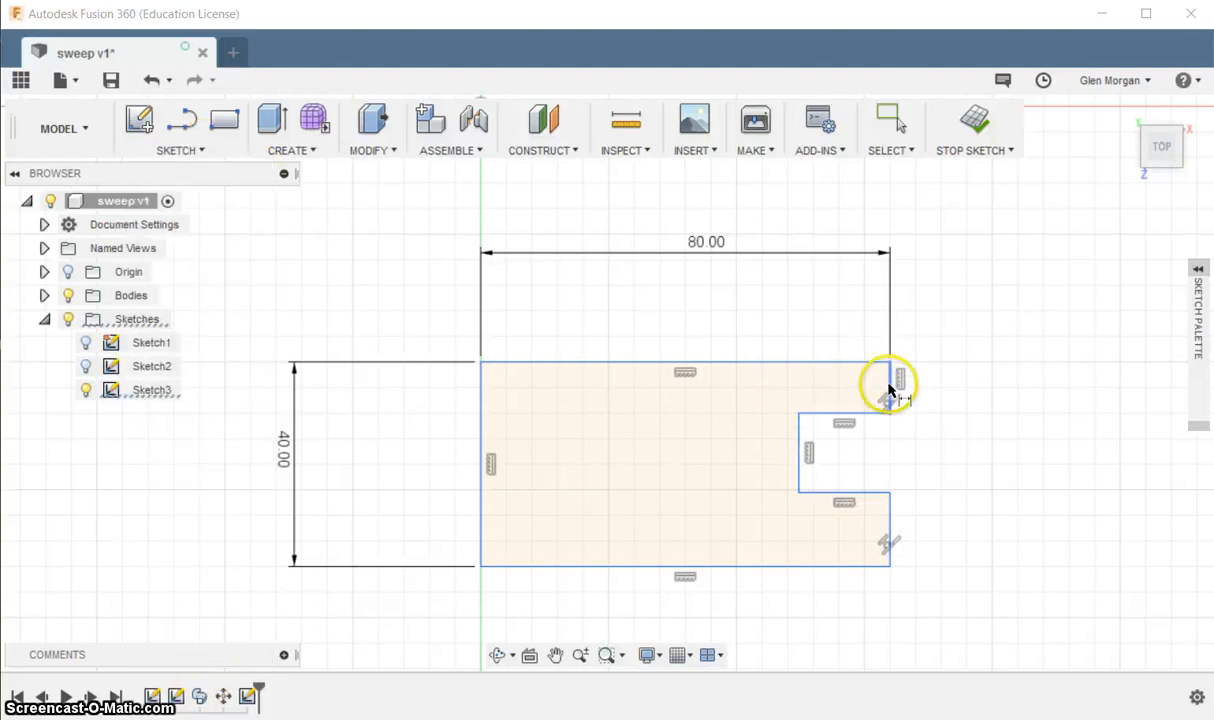
pyautogui.click(963, 396)
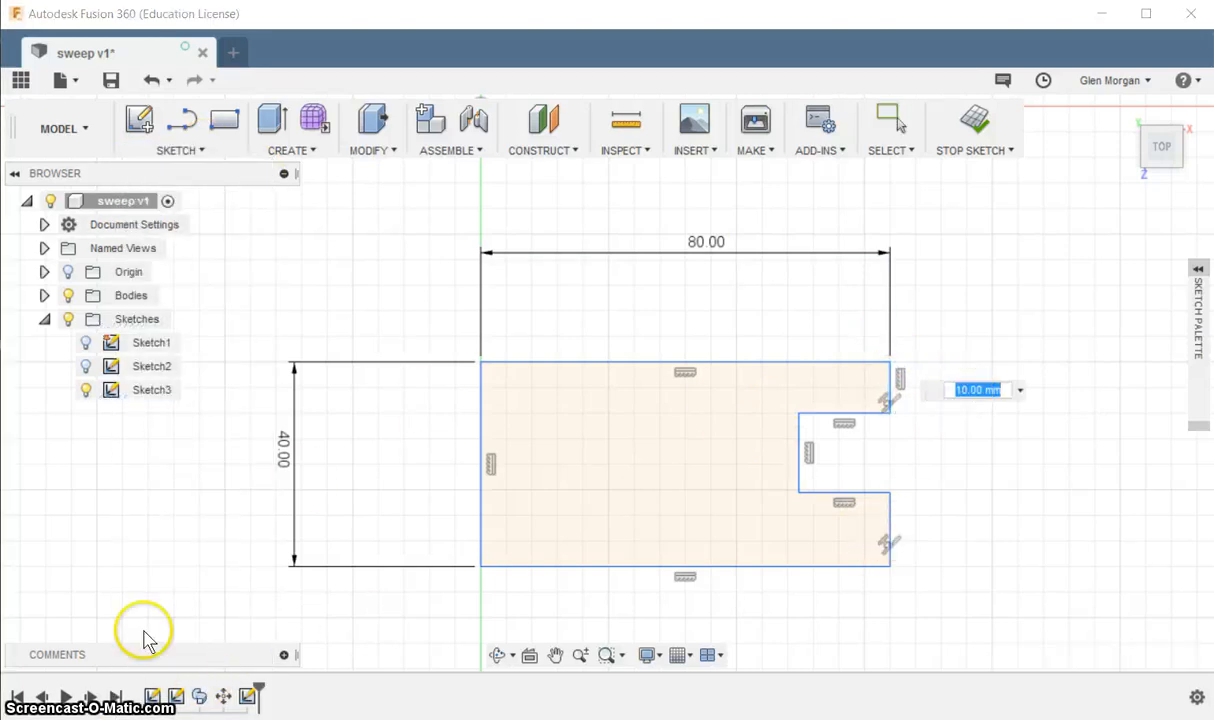
# - Dimension the short vertical edge below the notch and set its length to 10 mm
pyautogui.click(196, 152)
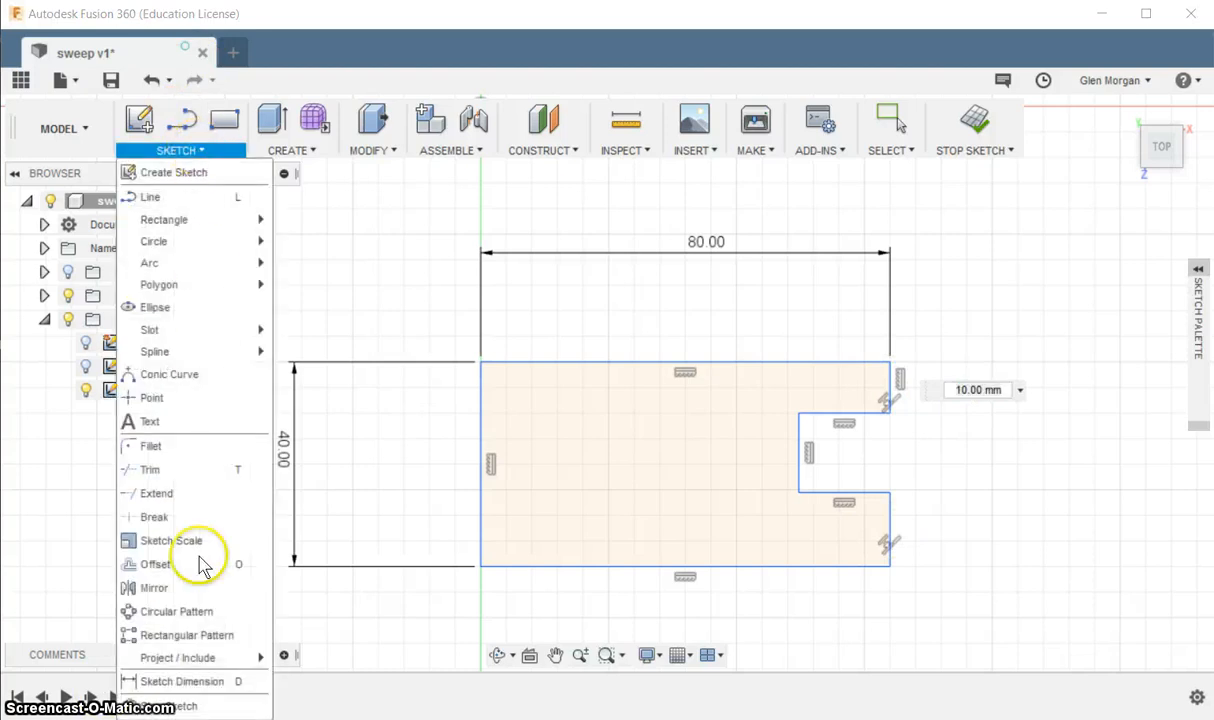
pyautogui.click(184, 682)
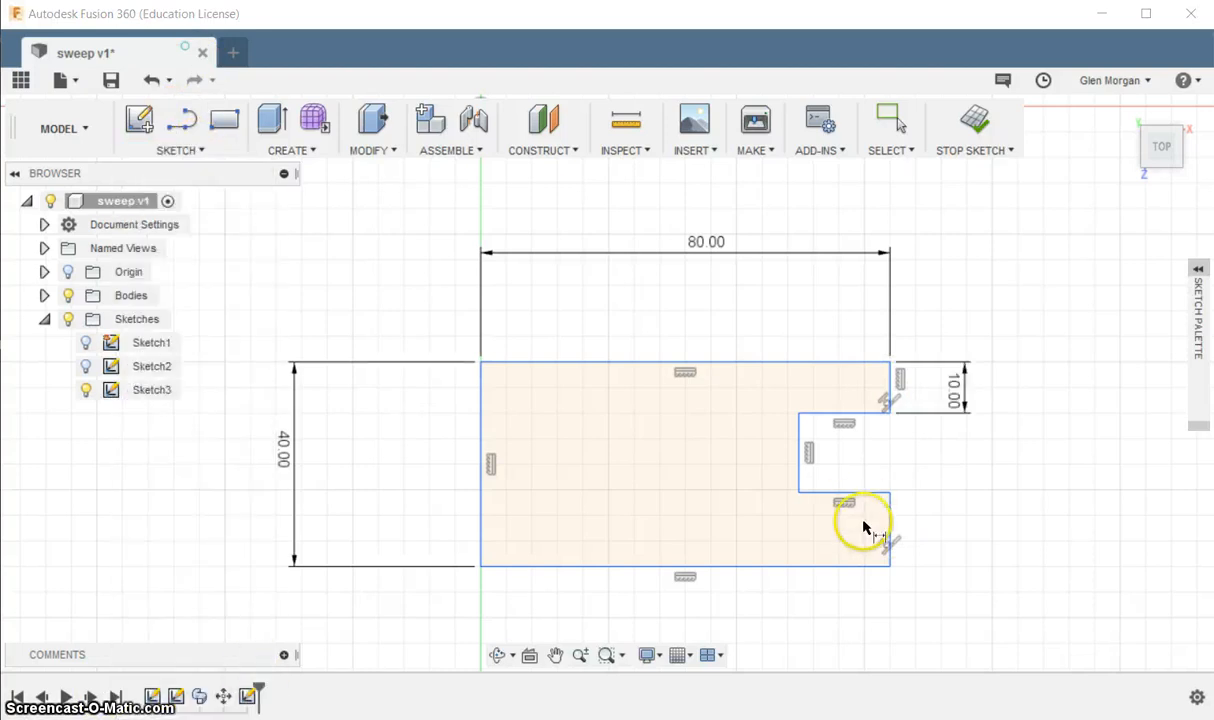
pyautogui.click(888, 538)
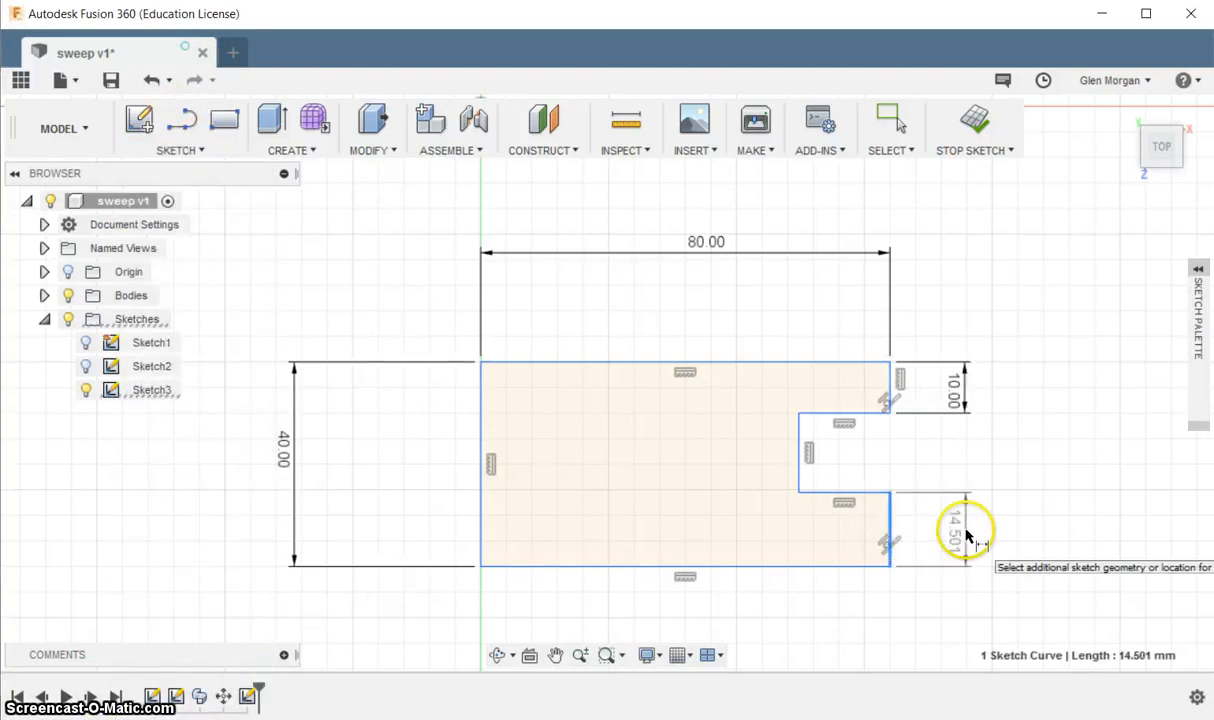
pyautogui.click(988, 516)
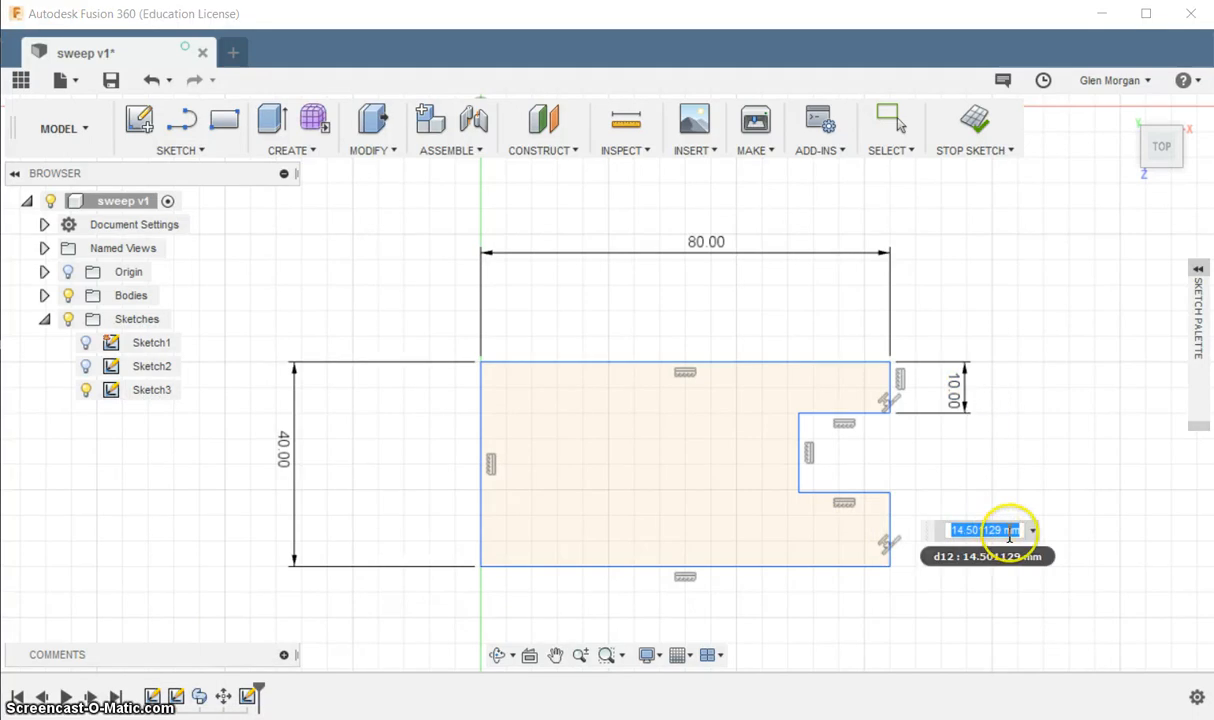
pyautogui.write('10')
pyautogui.press('Return')
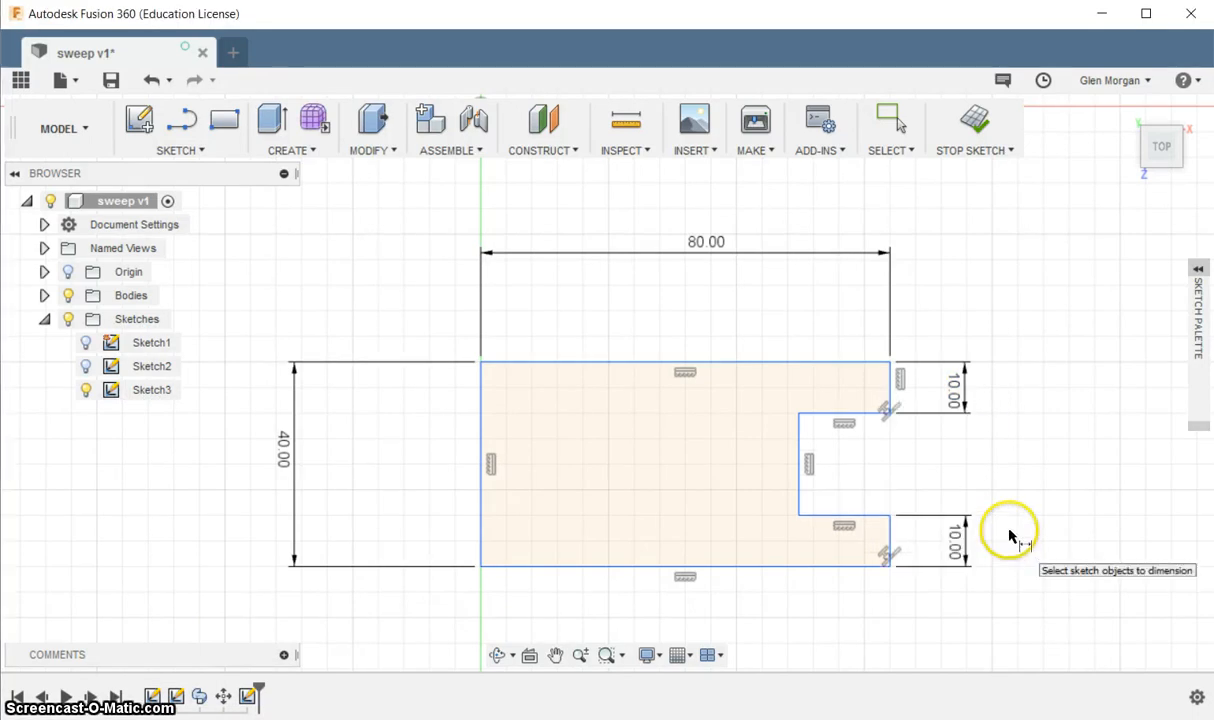
# - Sketch a center-diameter circle of about 28 mm diameter, centred on the midpoint of the profile's left edge
pyautogui.click(200, 152)
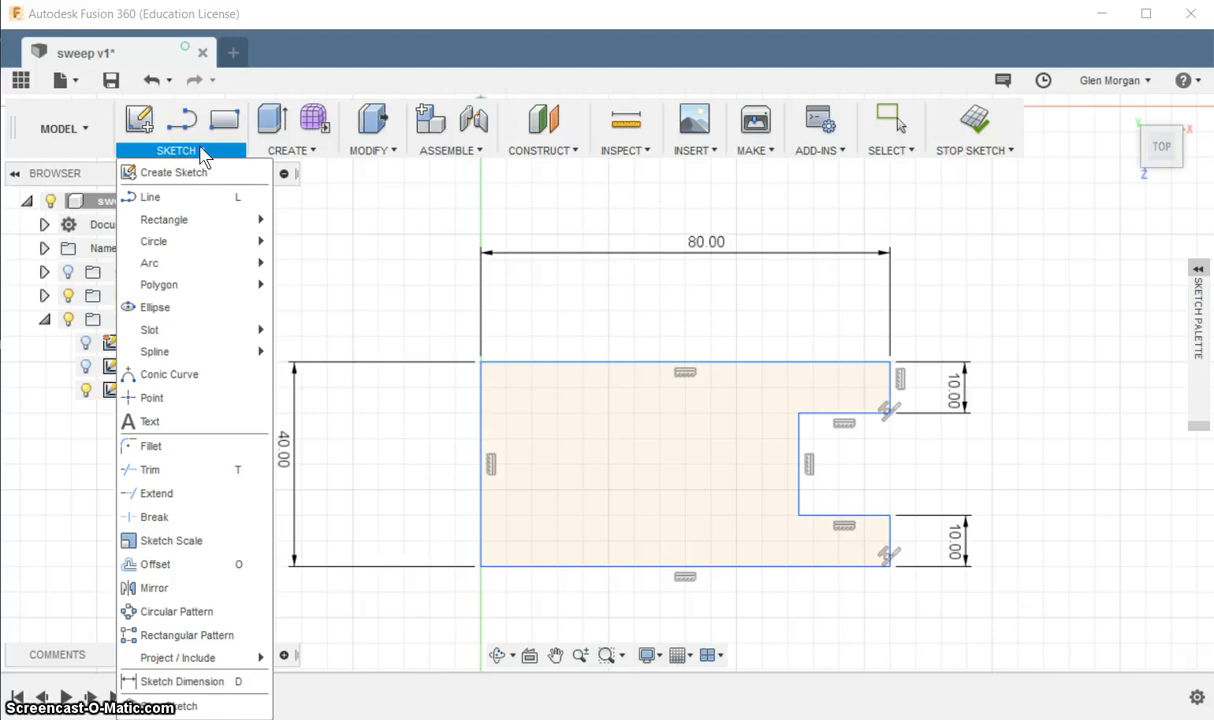
pyautogui.moveTo(185, 245)
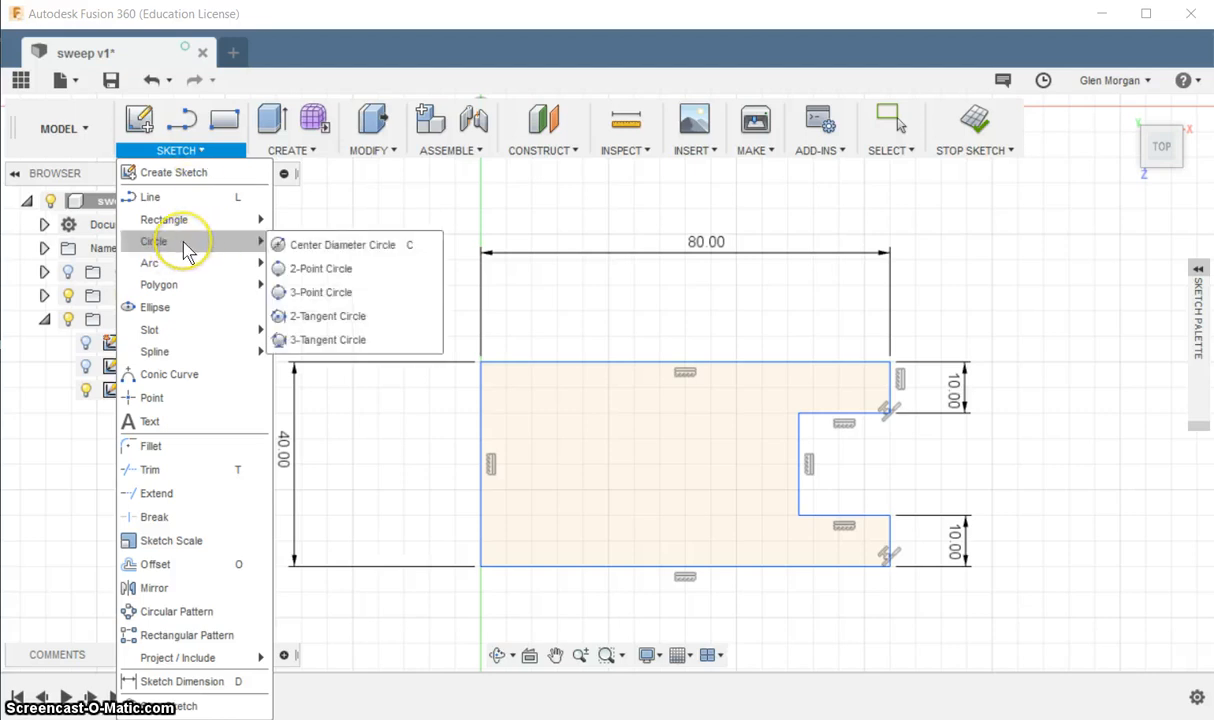
pyautogui.click(318, 245)
pyautogui.click(378, 464)
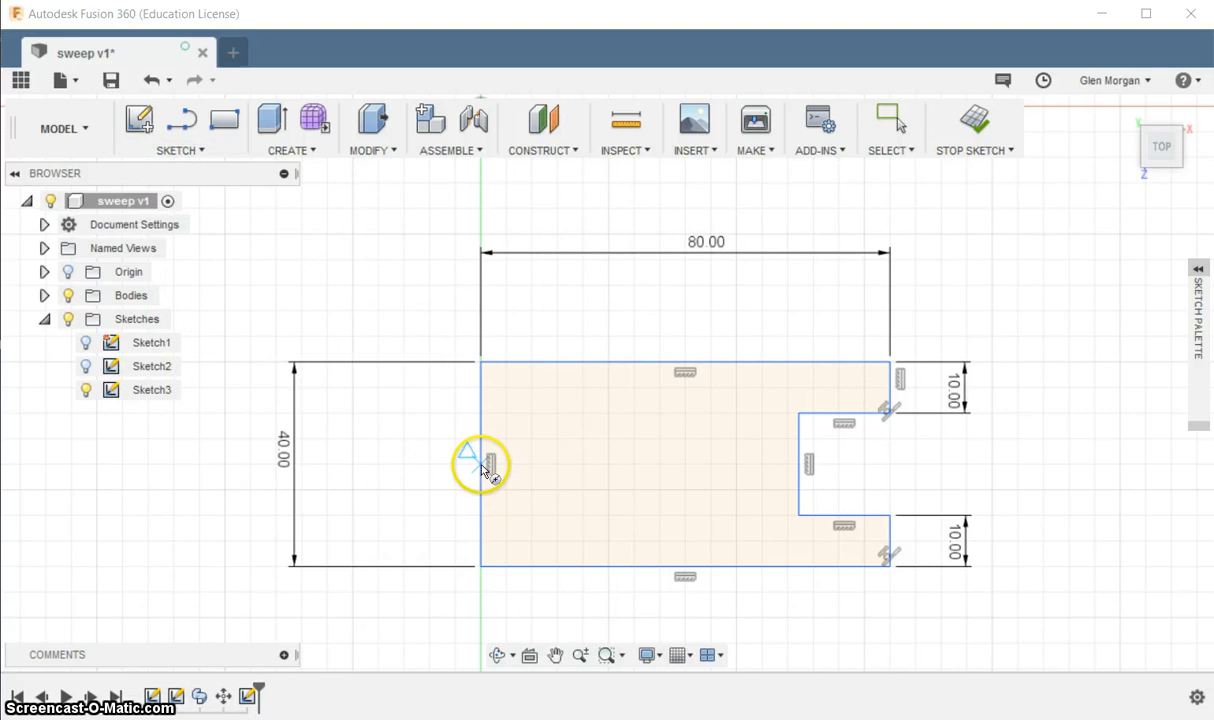
pyautogui.click(482, 466)
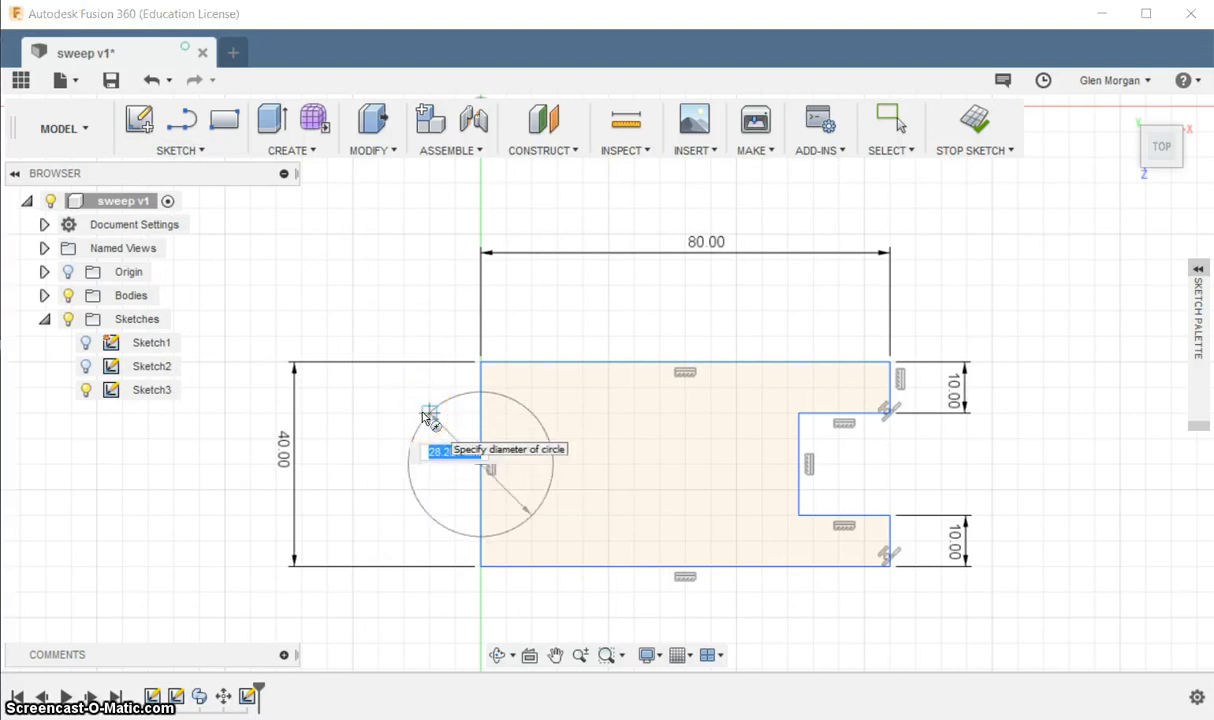
pyautogui.click(424, 417)
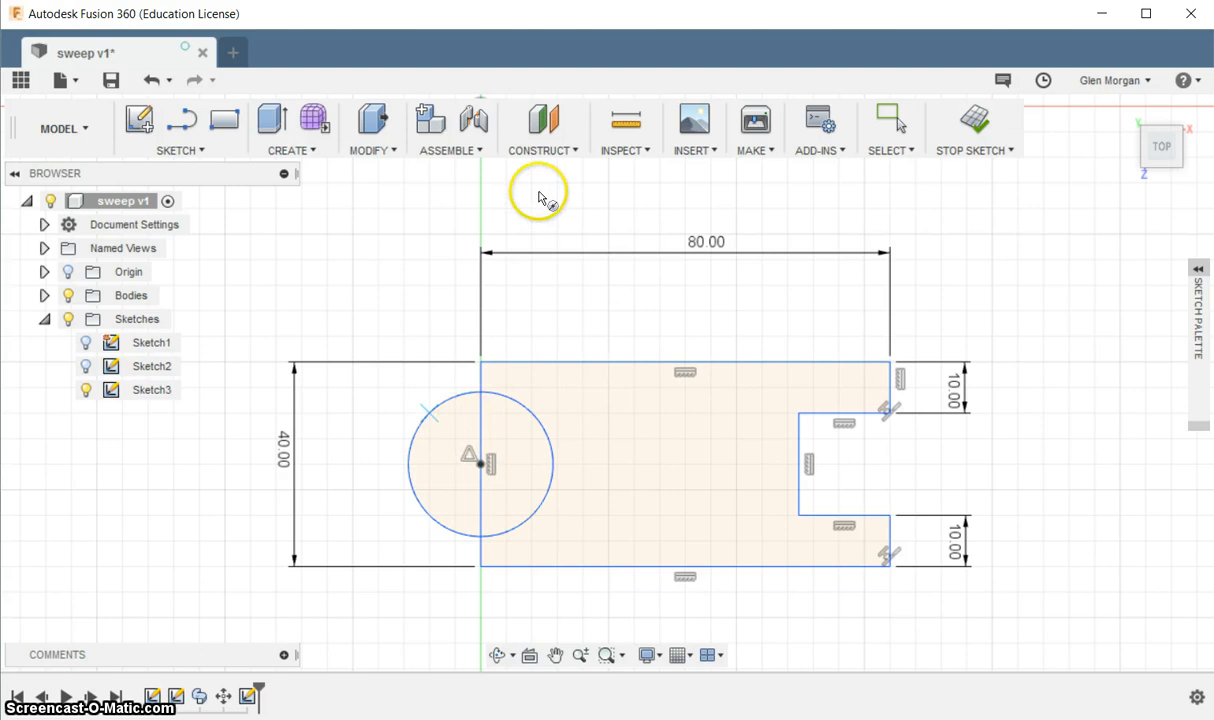
# - Trim the left edge inside the circle and the circle's outer half, leaving a semicircular cutout in the profile
pyautogui.click(196, 150)
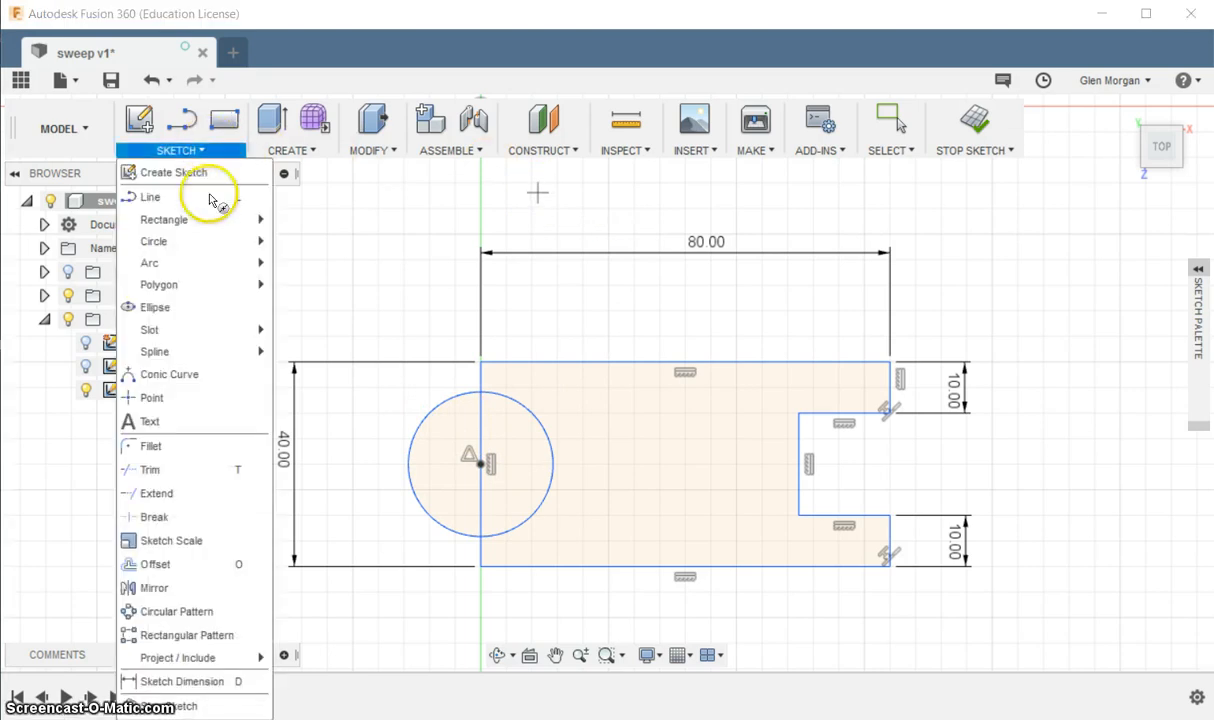
pyautogui.click(152, 470)
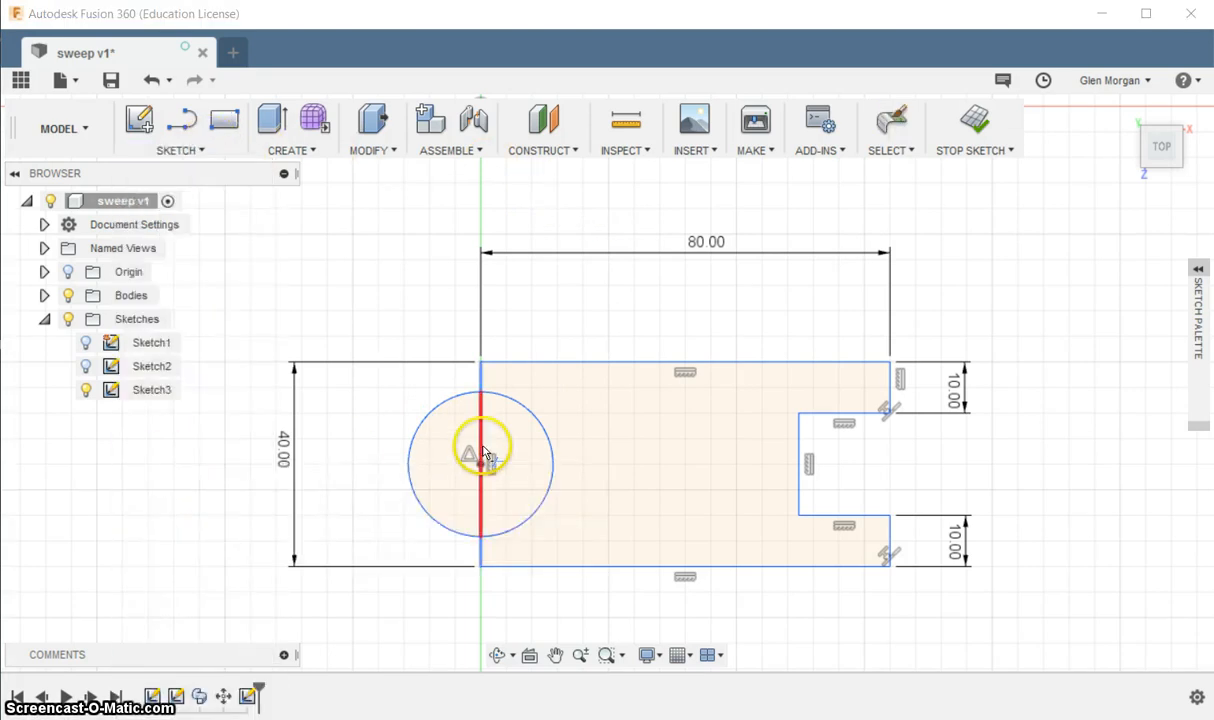
pyautogui.click(483, 453)
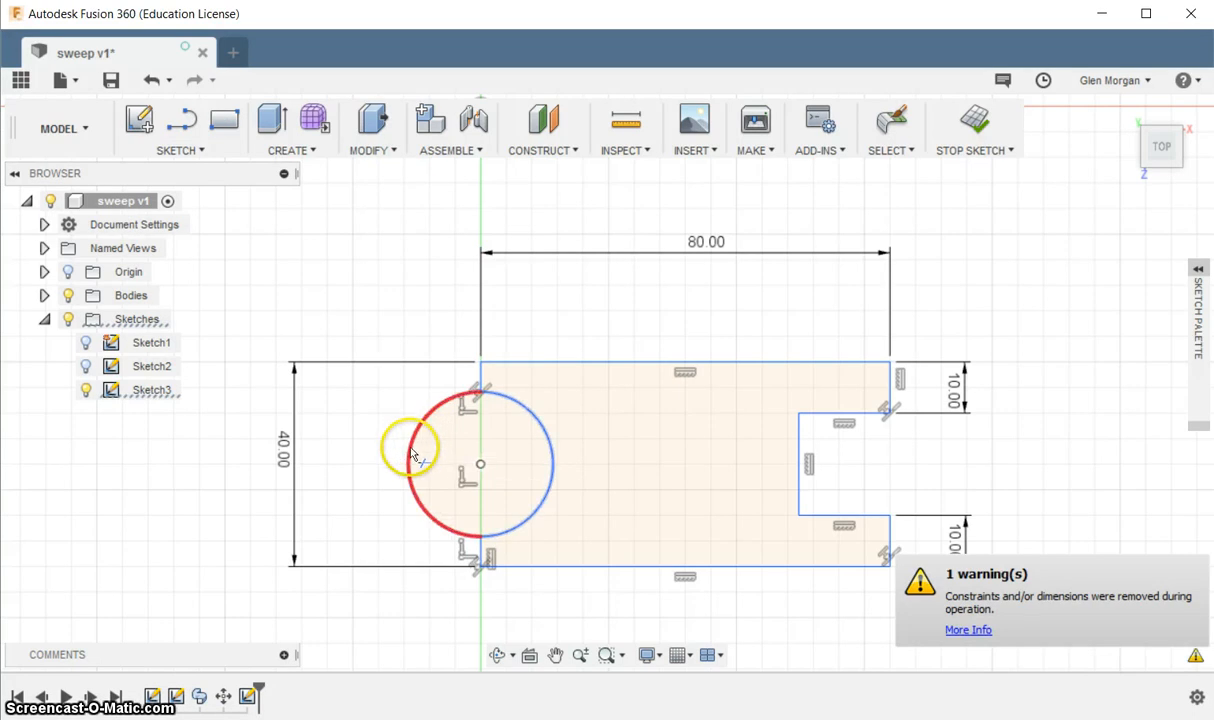
pyautogui.click(410, 456)
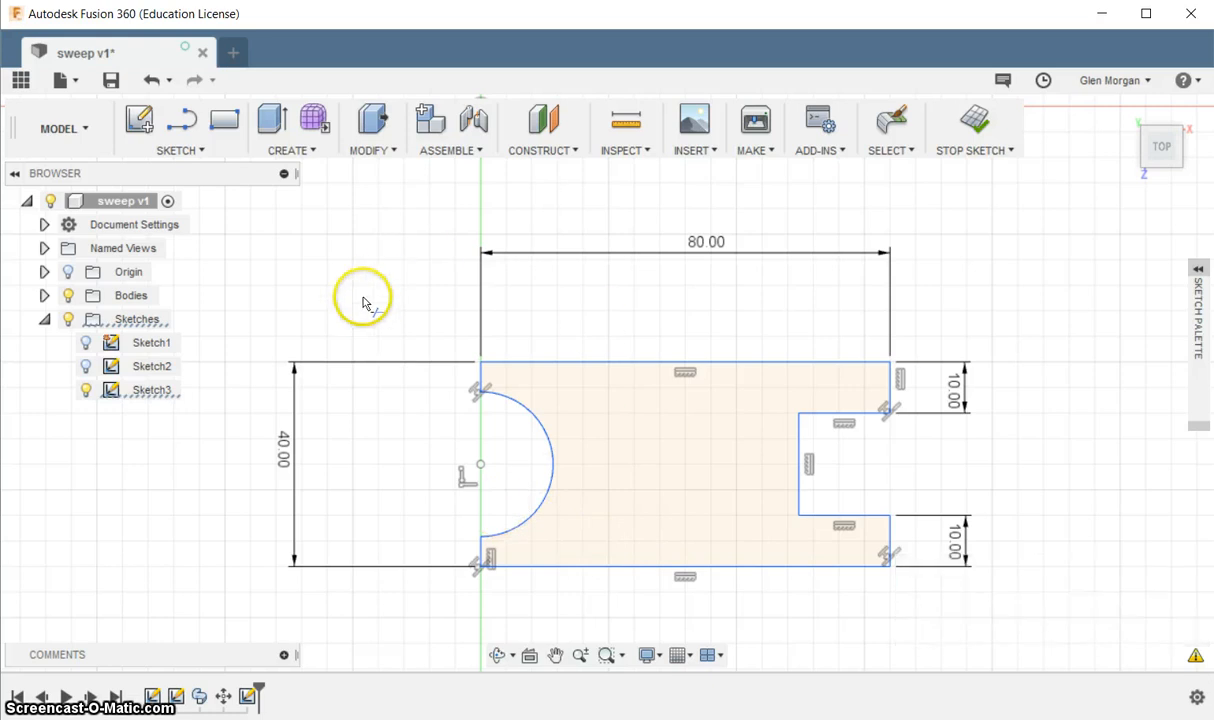
# - Dimension the semicircular cutout's radius at 15 mm and leave the dimension command
pyautogui.click(206, 154)
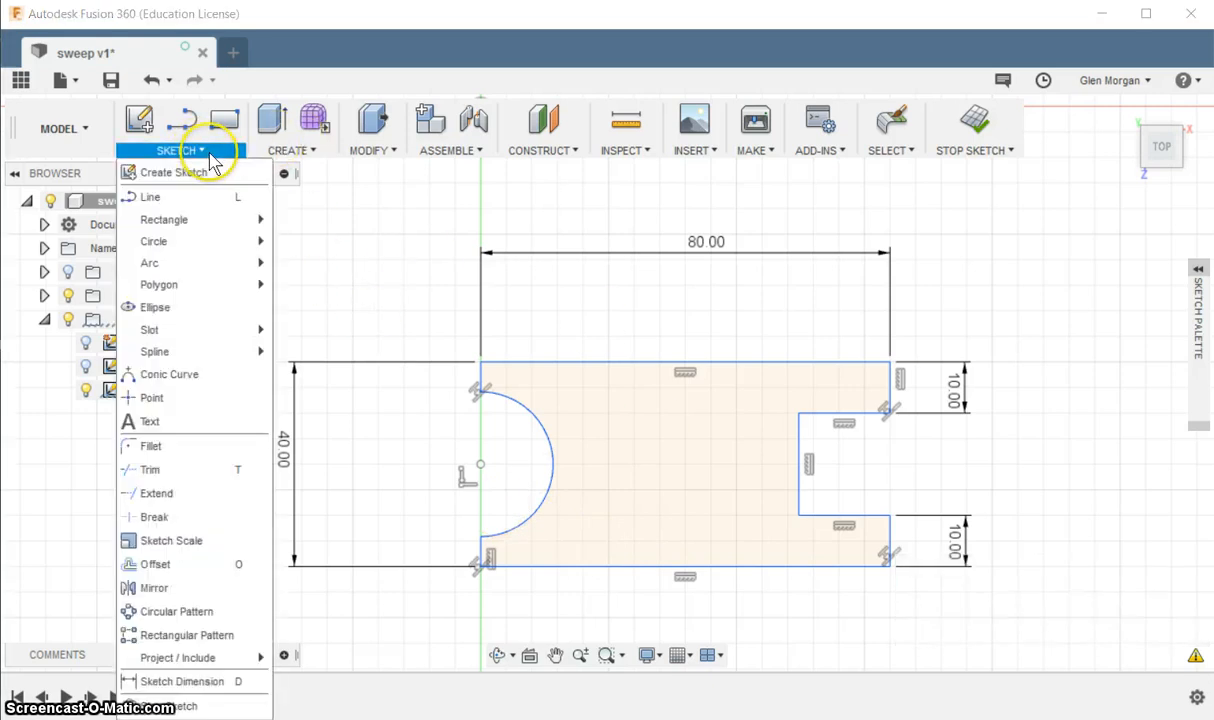
pyautogui.click(212, 683)
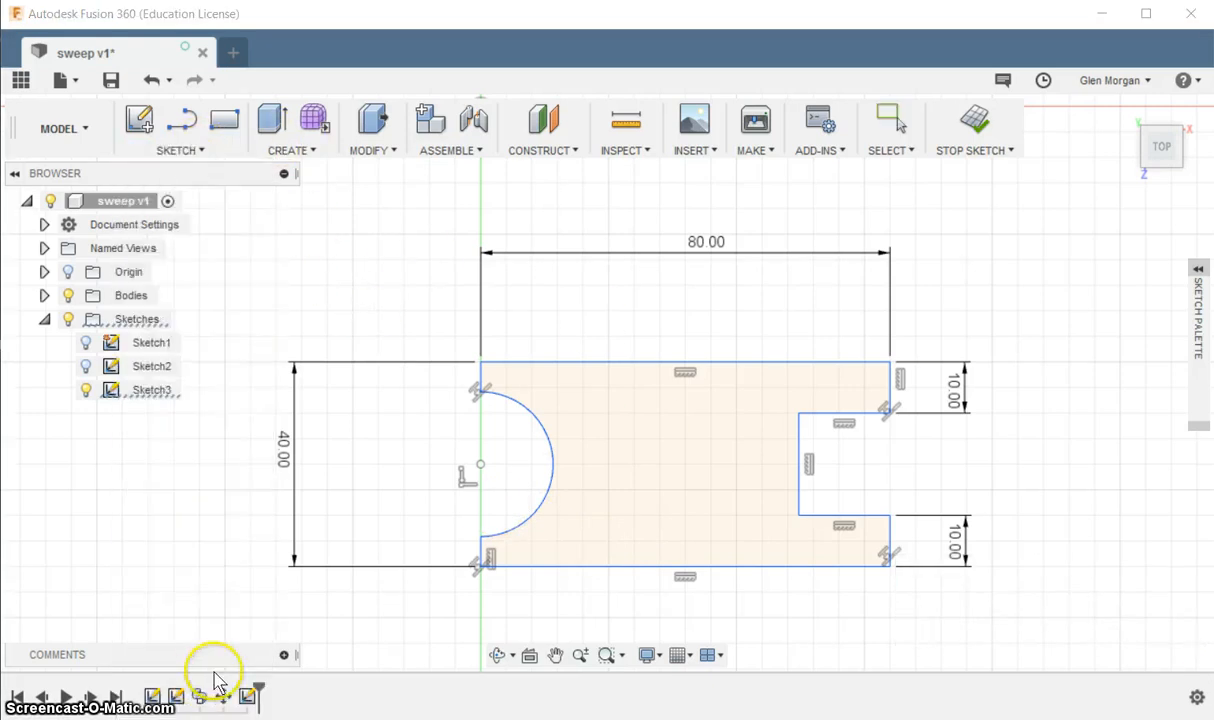
pyautogui.click(537, 425)
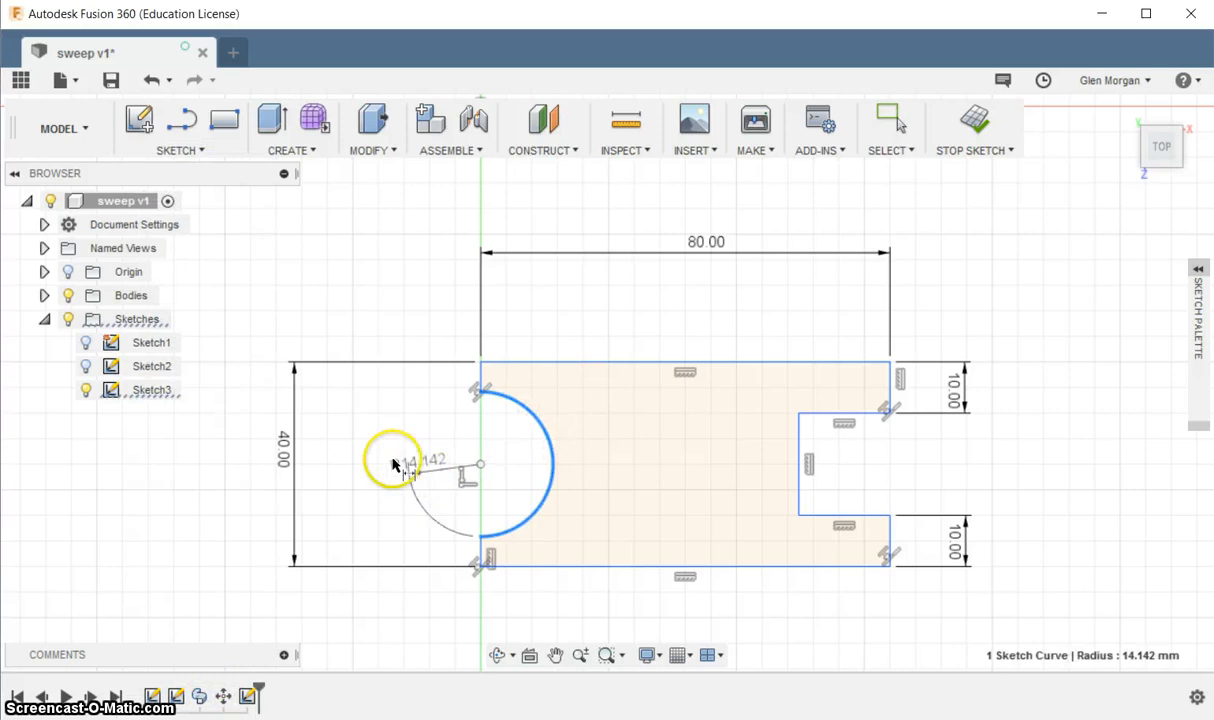
pyautogui.click(370, 436)
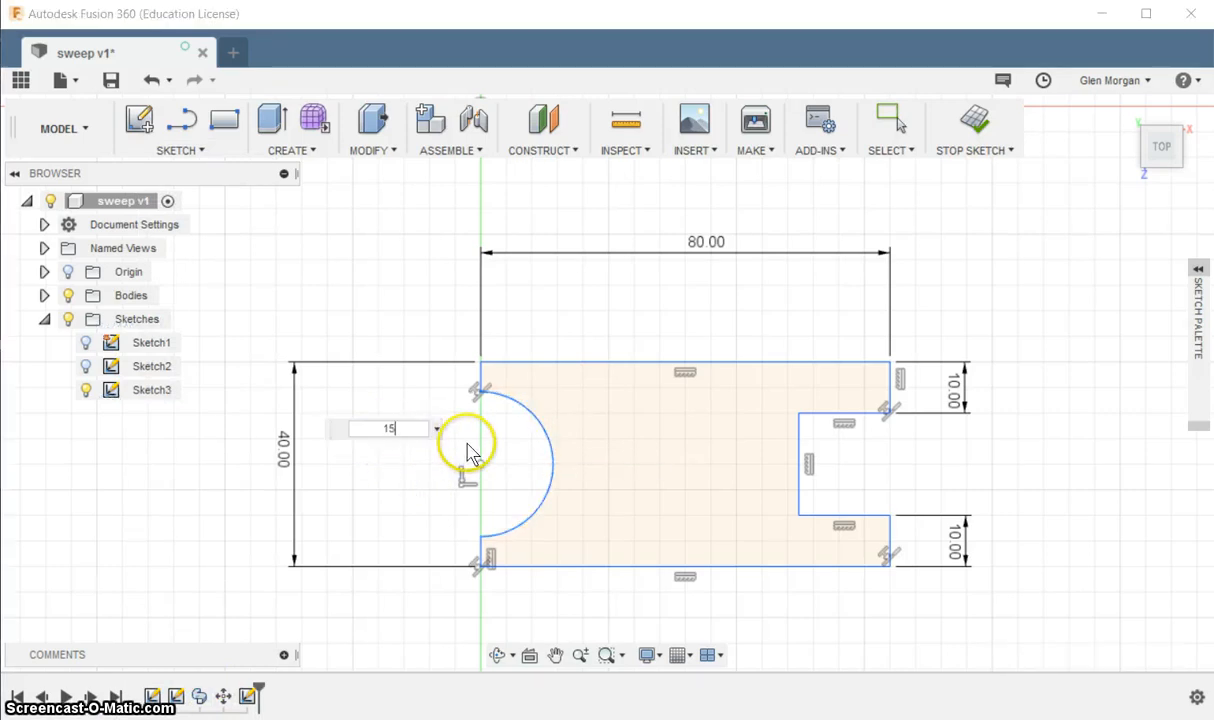
pyautogui.write('15')
pyautogui.press('Return')
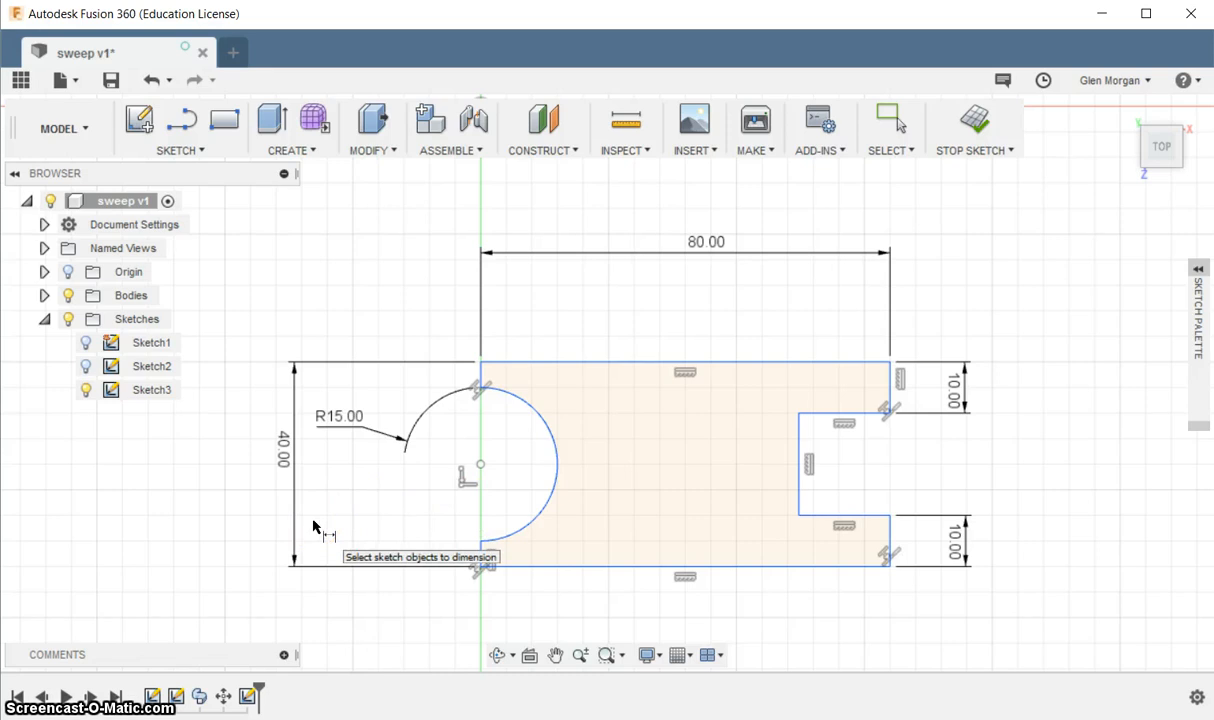
pyautogui.click(897, 124)
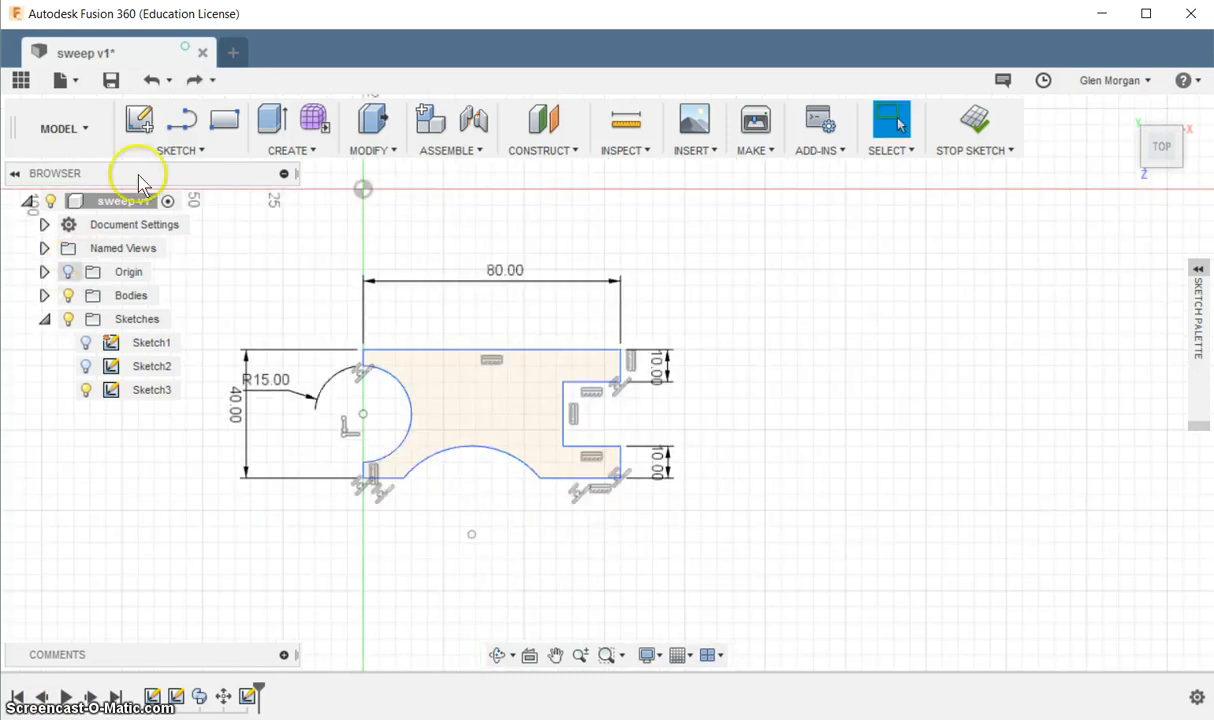
# - Sketch a six-sided circumscribed polygon of about 40 mm radius in the empty area to the right of the profile
pyautogui.click(198, 152)
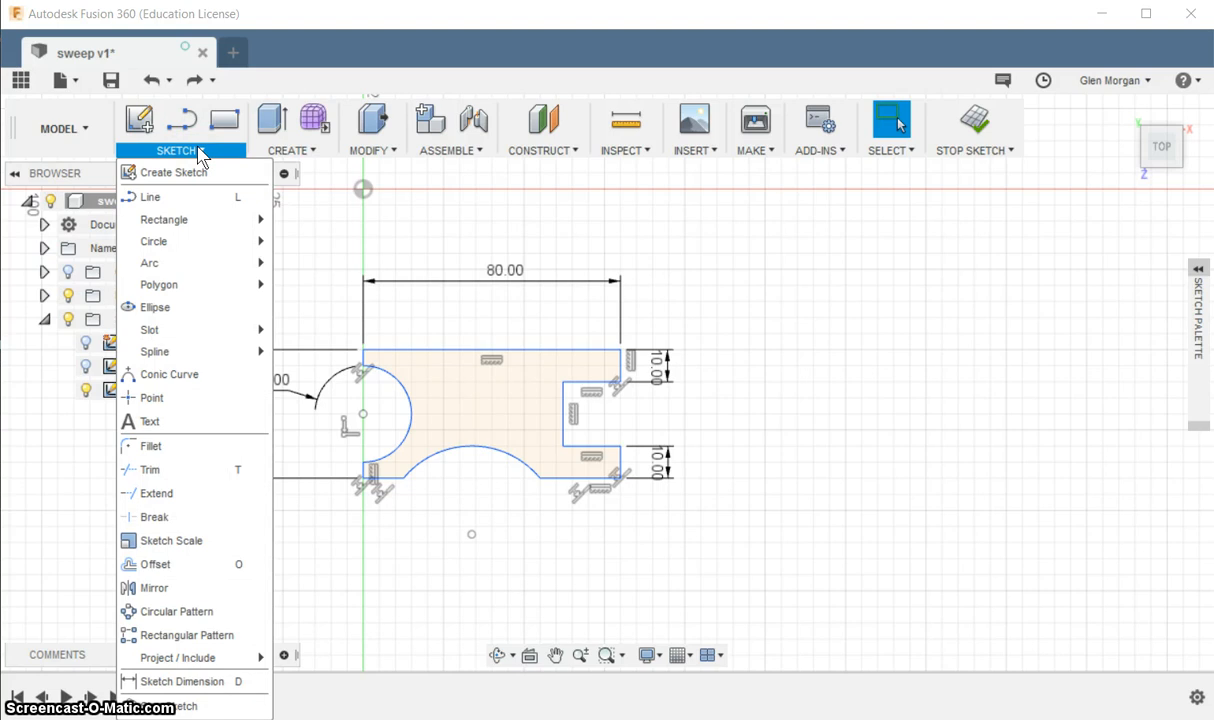
pyautogui.moveTo(184, 285)
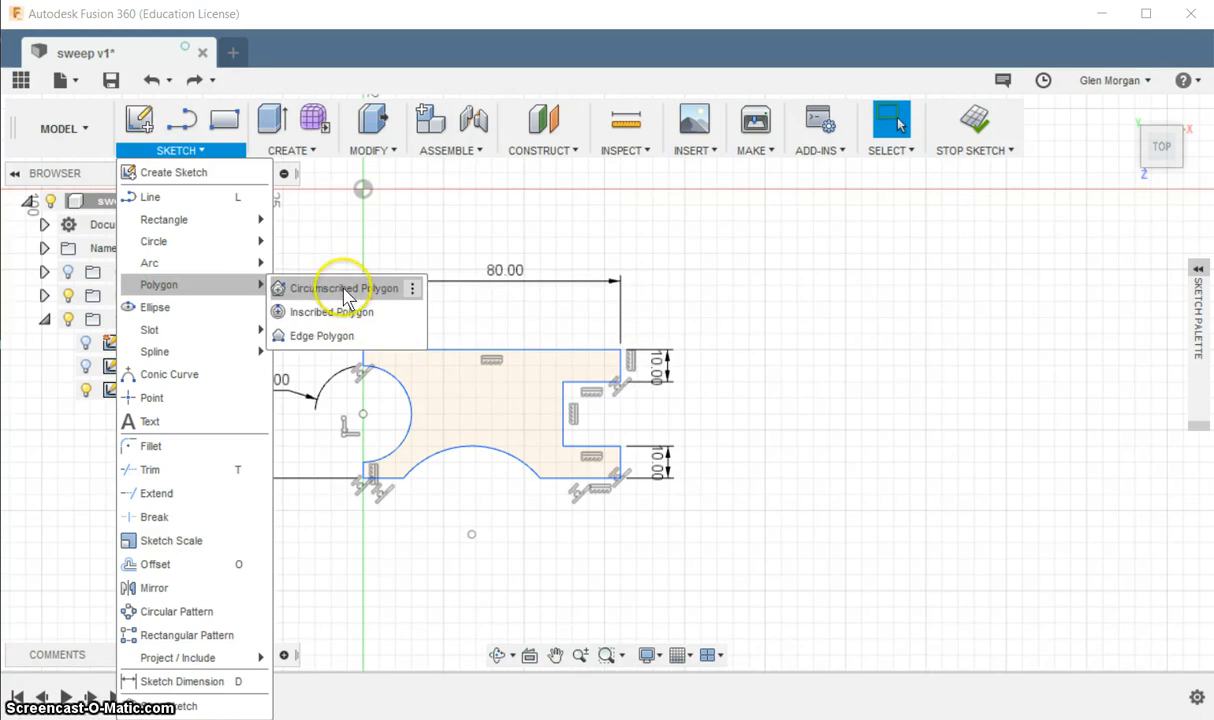
pyautogui.click(345, 290)
pyautogui.click(963, 470)
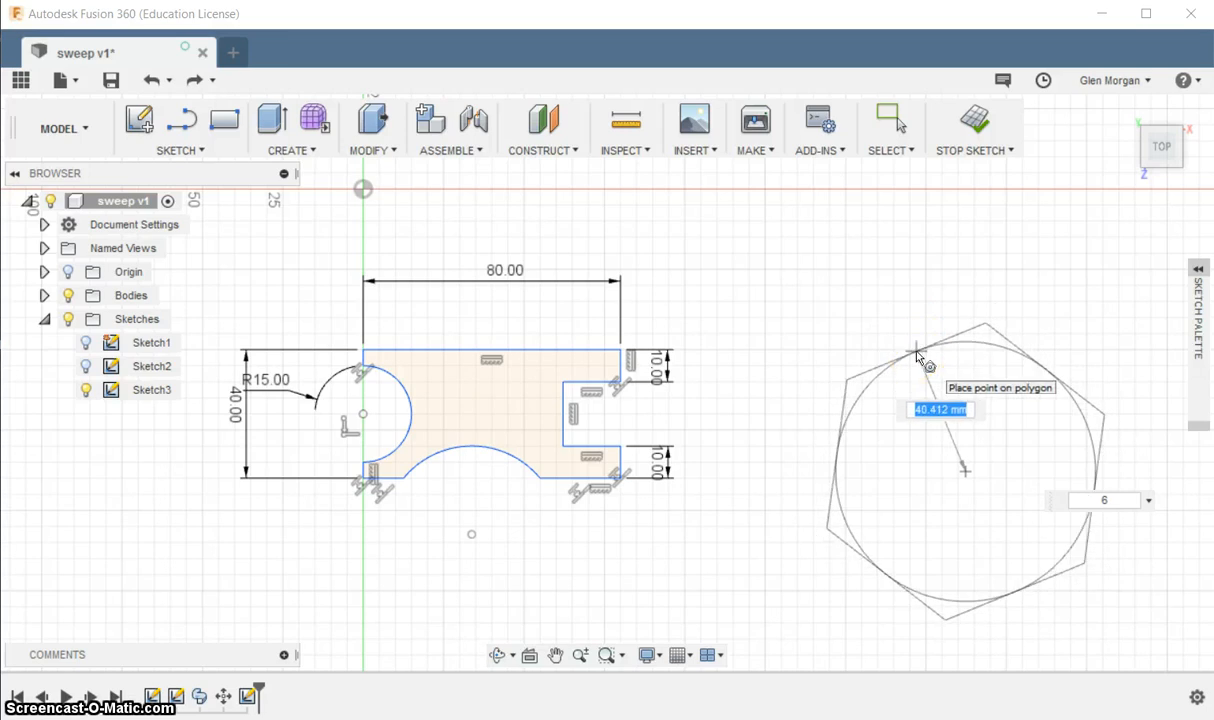
pyautogui.press('Tab')
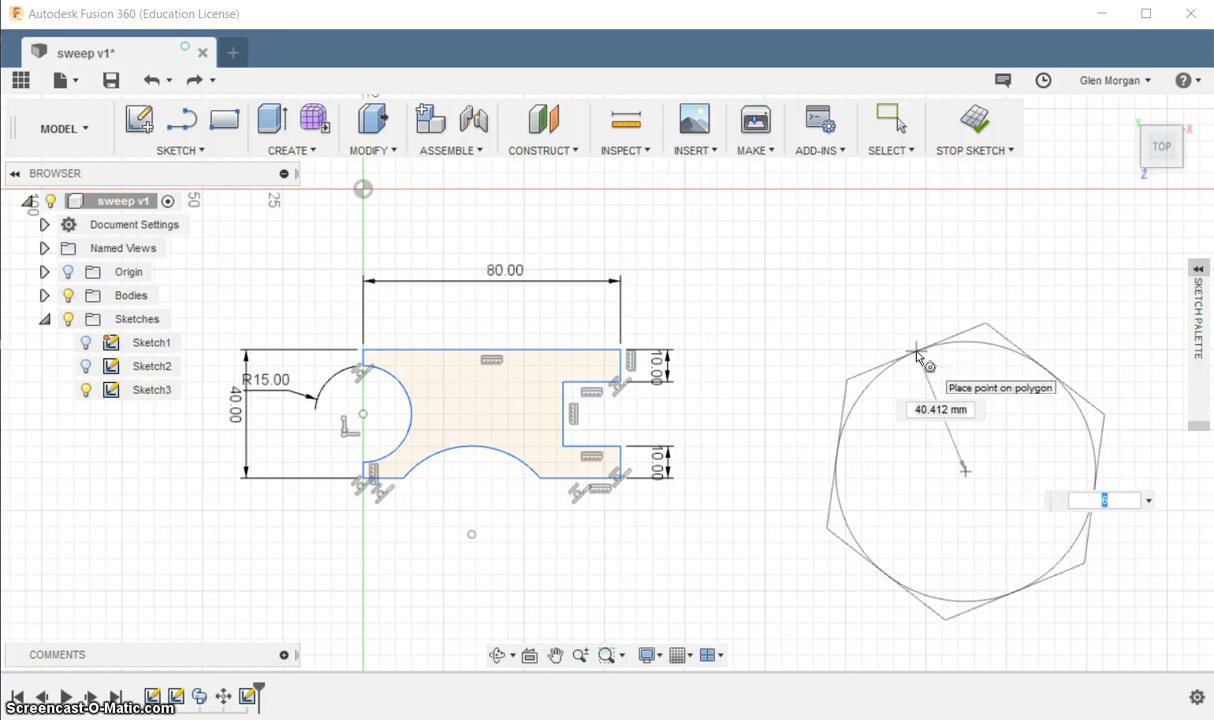
pyautogui.press('Return')
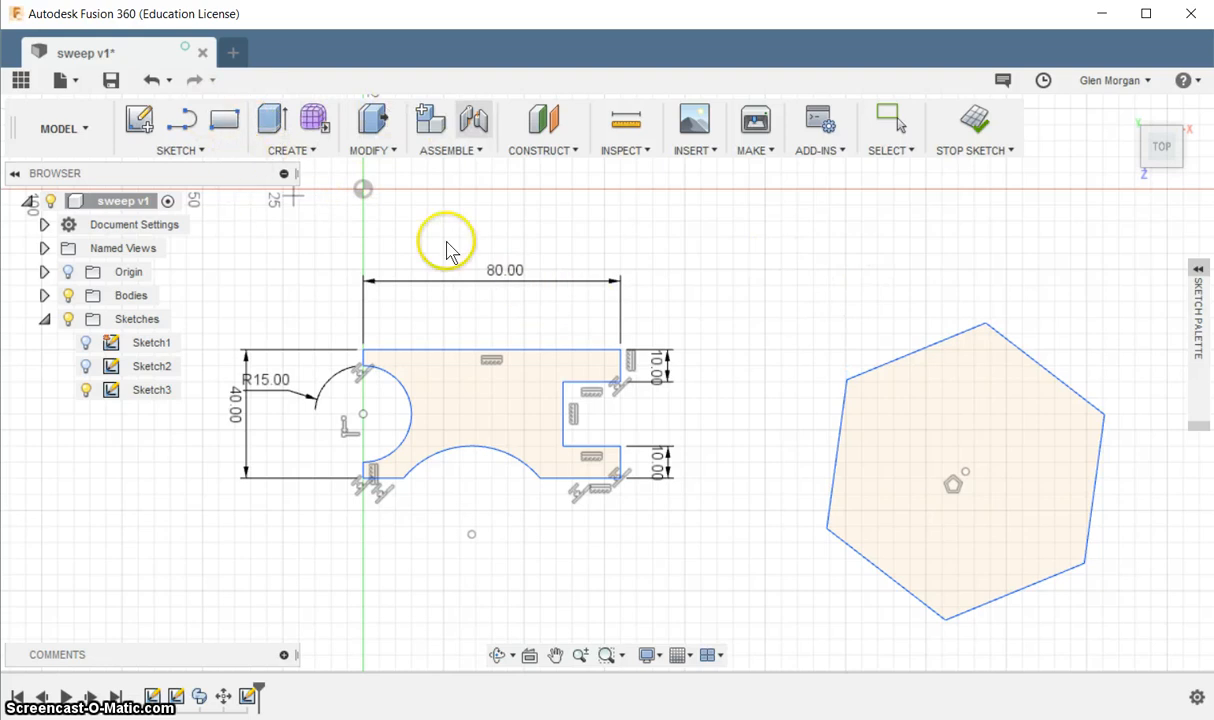
# - Hide the sketch grid and show it again
pyautogui.click(1199, 270)
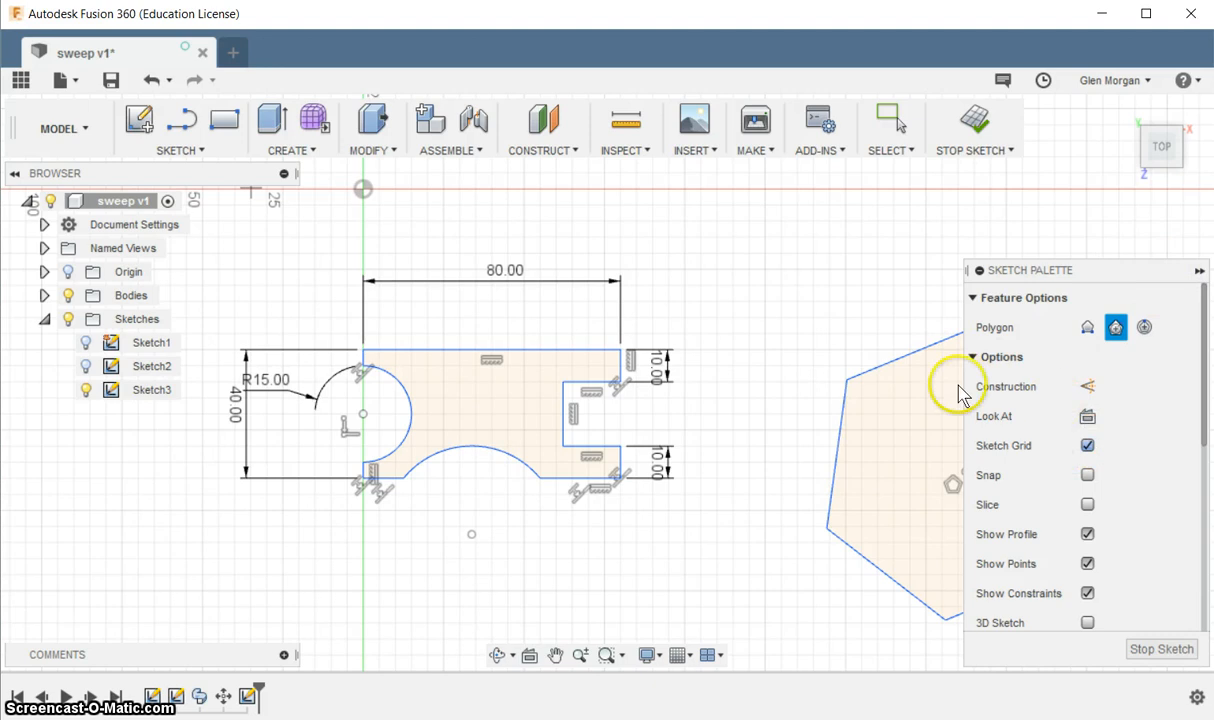
pyautogui.click(1086, 446)
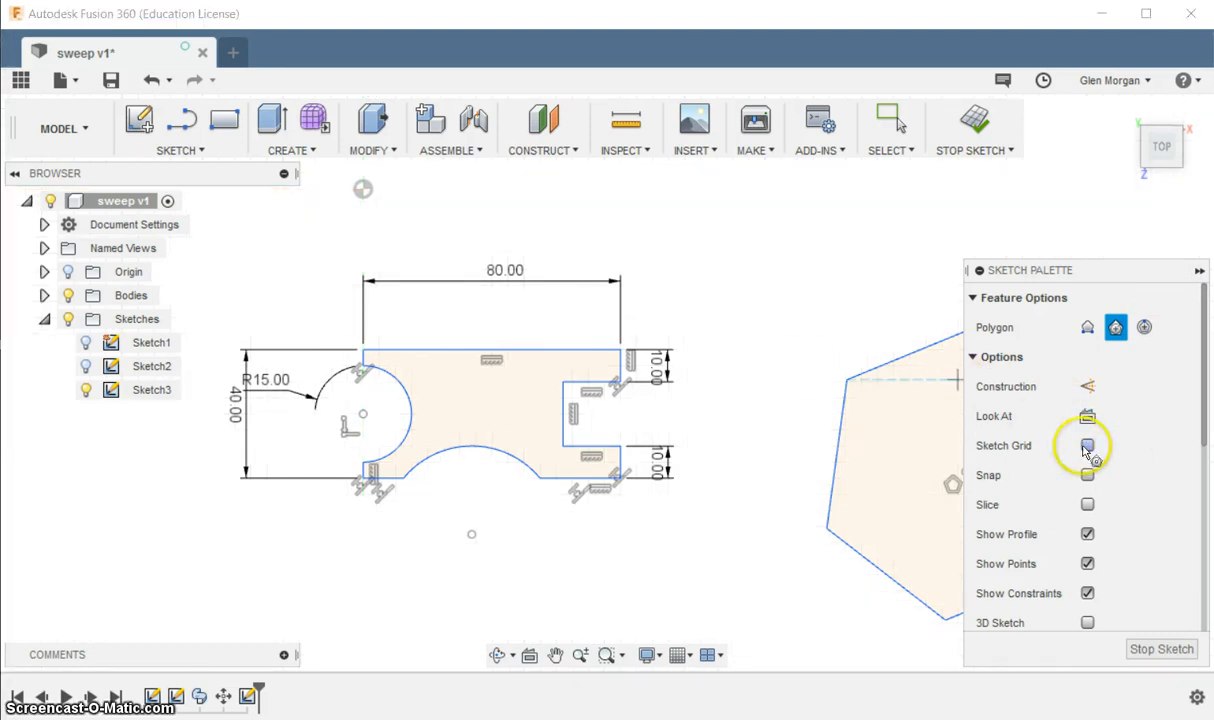
pyautogui.click(1088, 447)
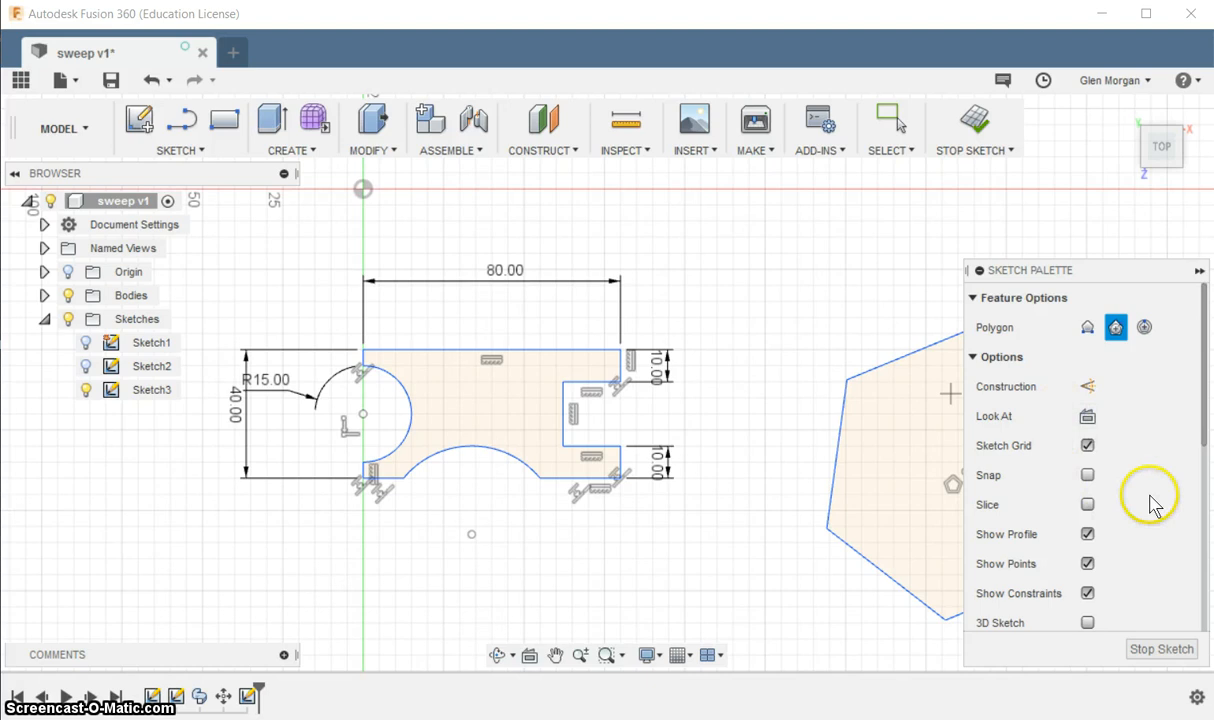
# - Apply a Parallel constraint between the short vertical edge below the notch and the hexagon's left side
pyautogui.scroll(-1, 1150, 500)
pyautogui.scroll(-4, 1153, 505)
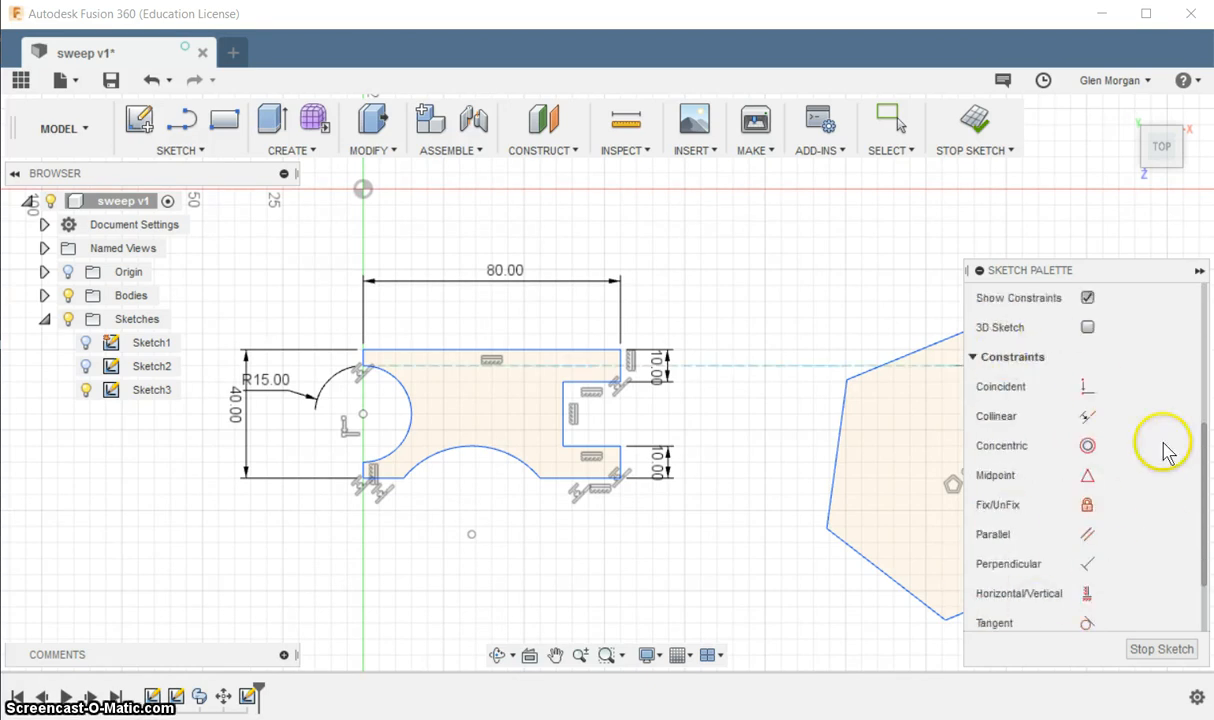
pyautogui.click(1072, 488)
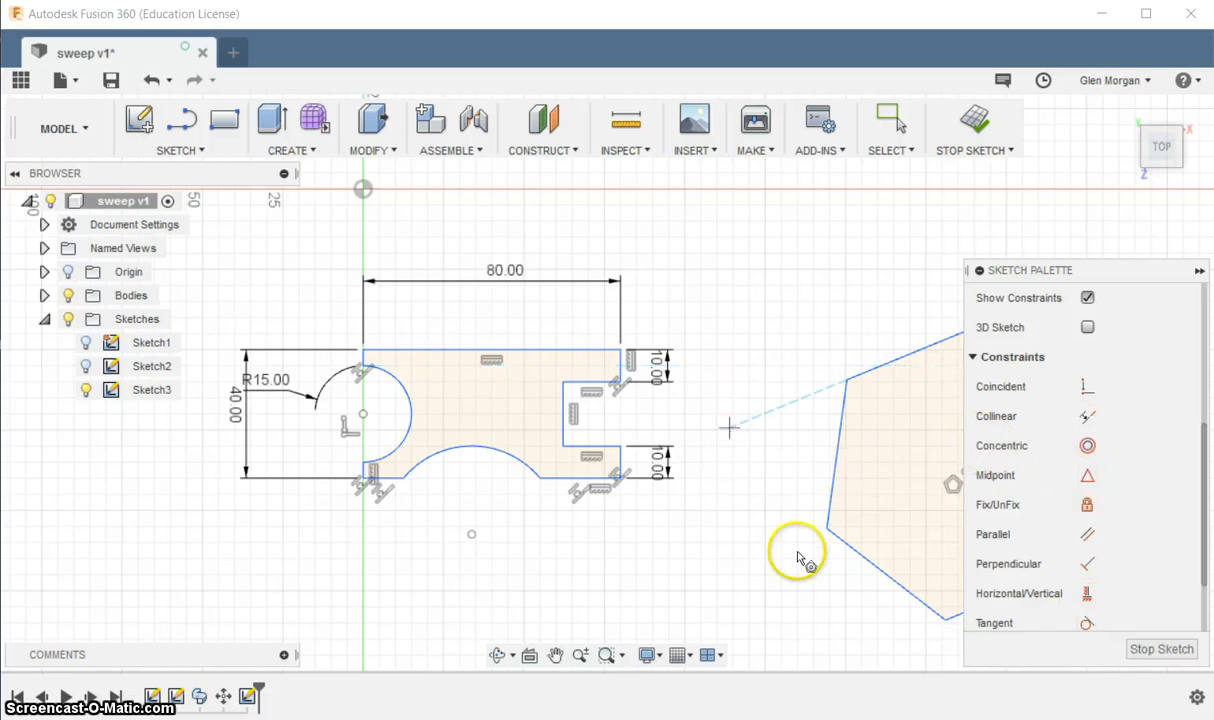
pyautogui.click(1089, 539)
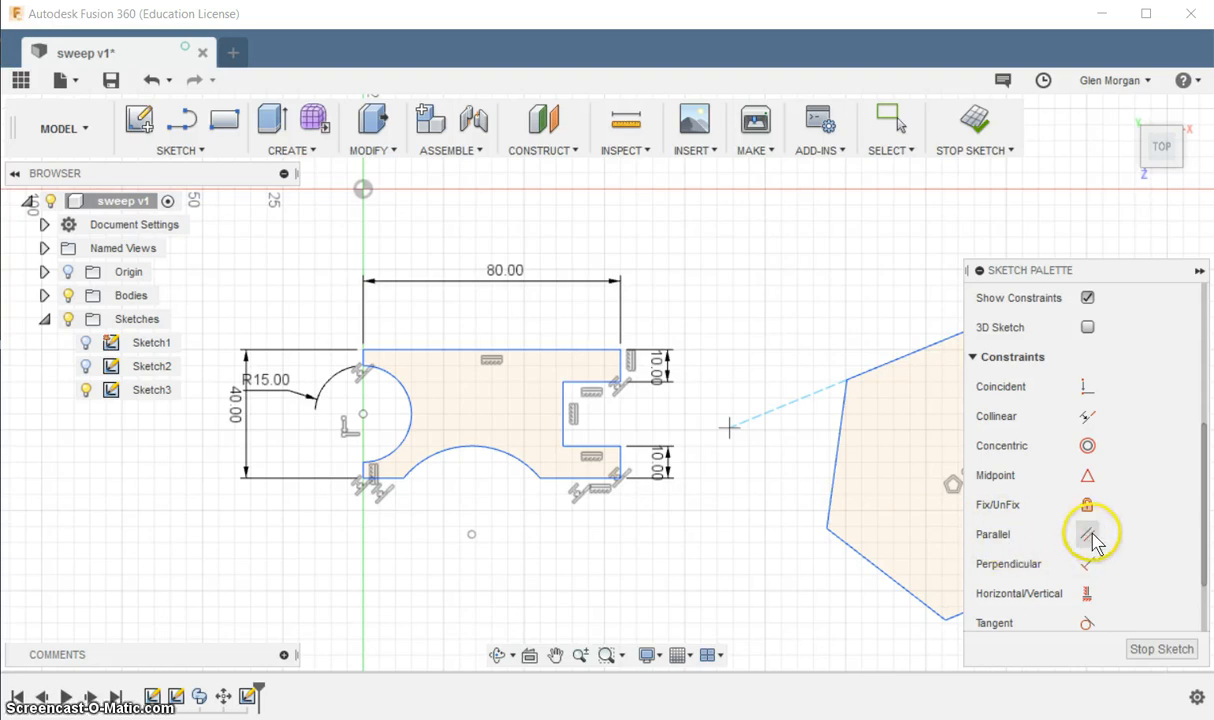
pyautogui.scroll(5, 1088, 535)
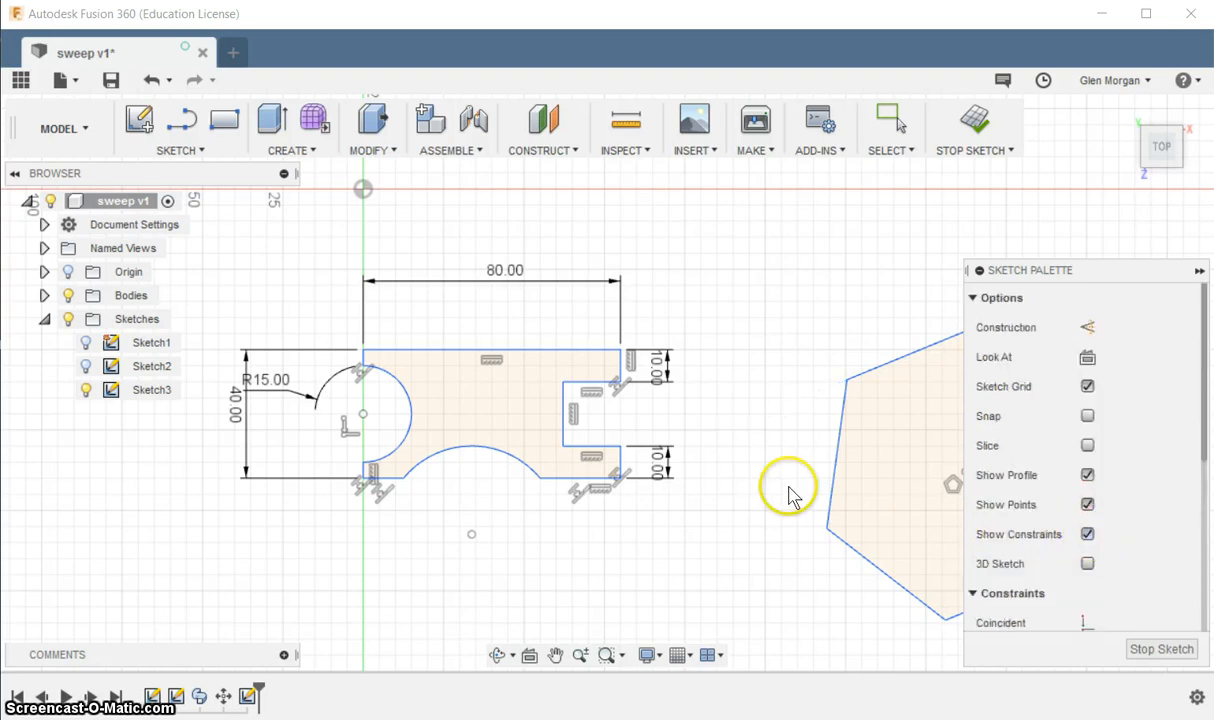
pyautogui.click(620, 463)
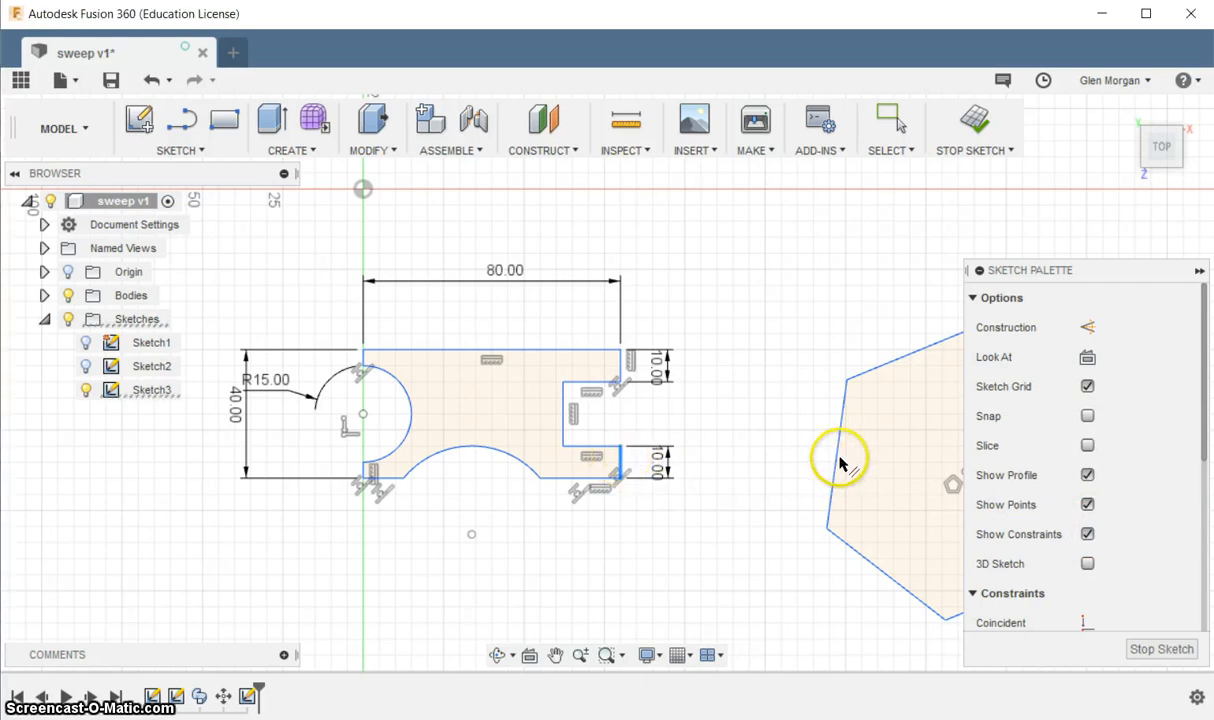
pyautogui.click(835, 465)
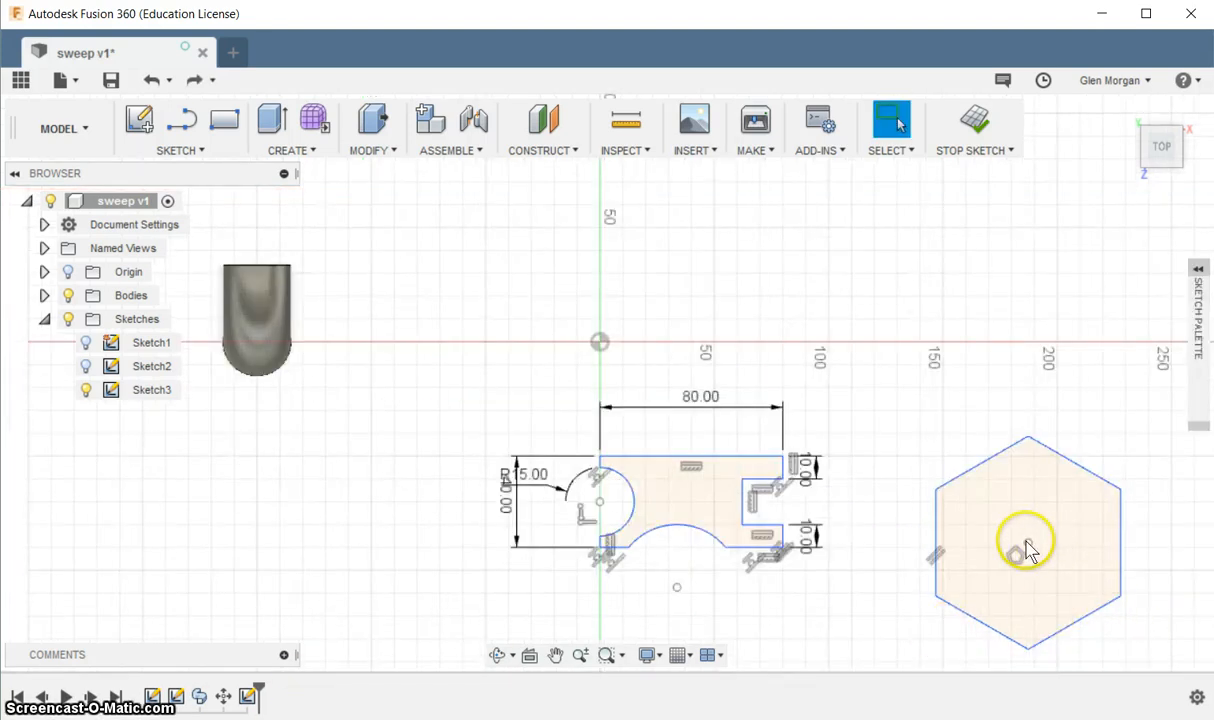
# - Move the hexagon by its top vertex so its bottom corner overlaps the middle of the profile's top edge
pyautogui.click(1020, 480)
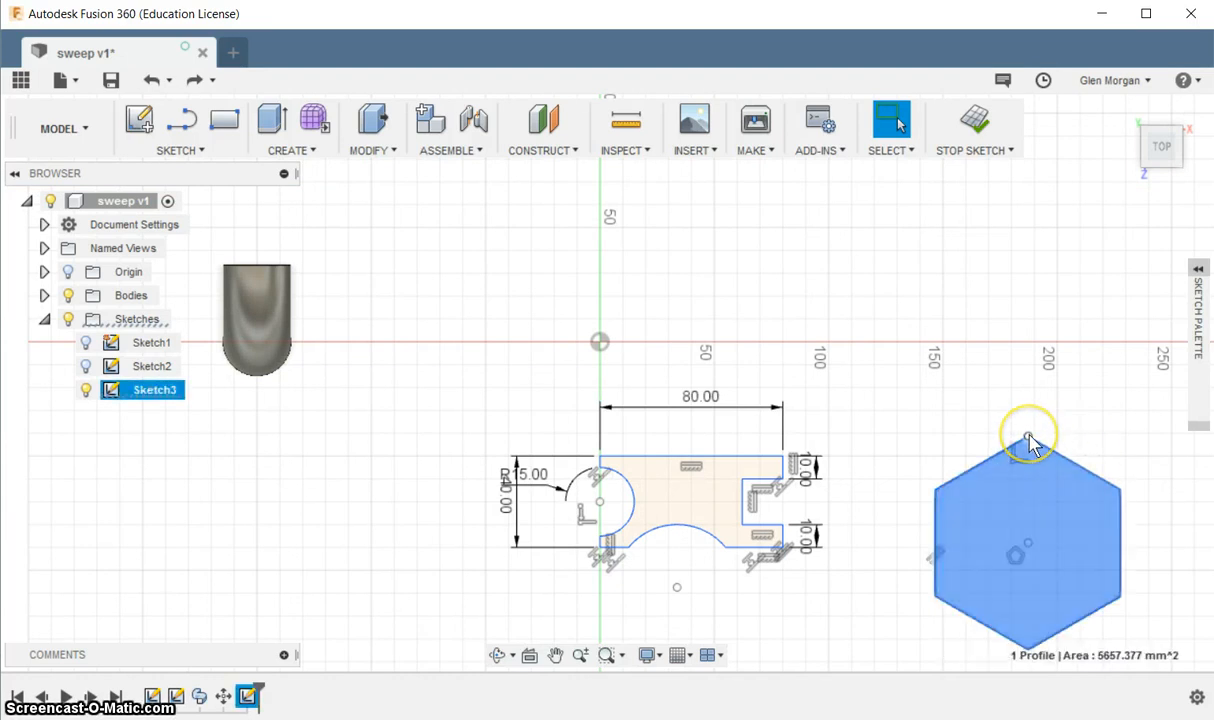
pyautogui.click(850, 338)
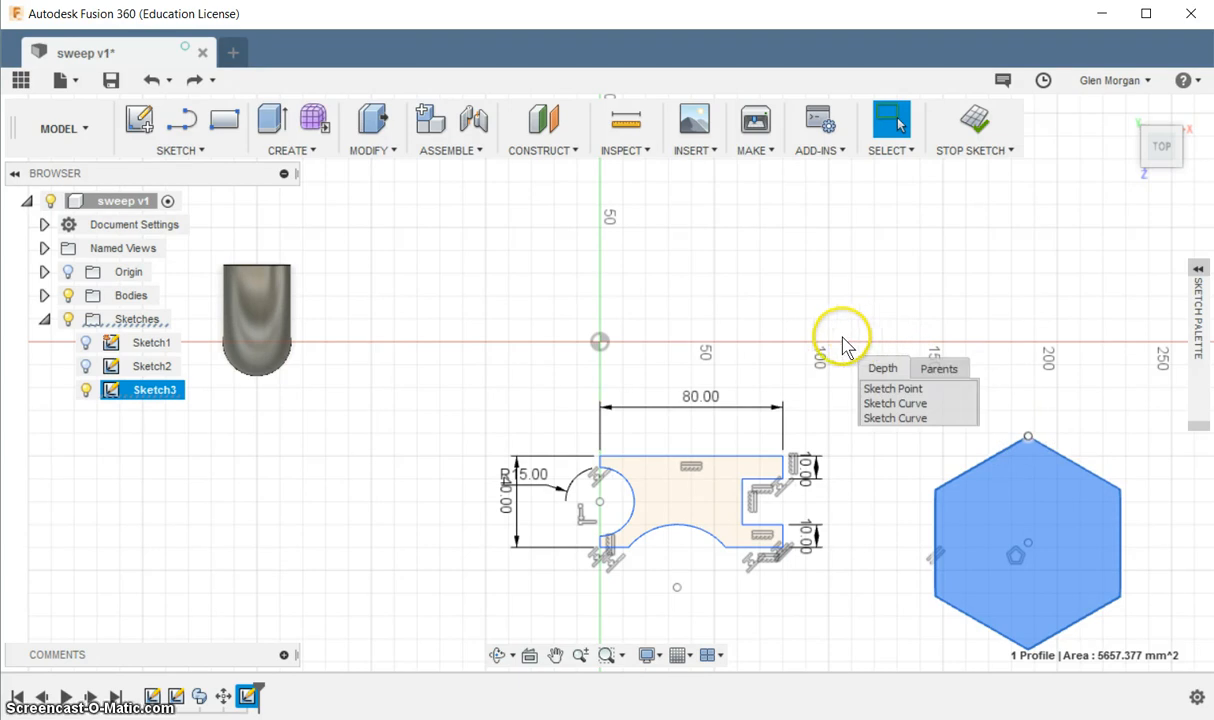
pyautogui.click(1028, 436)
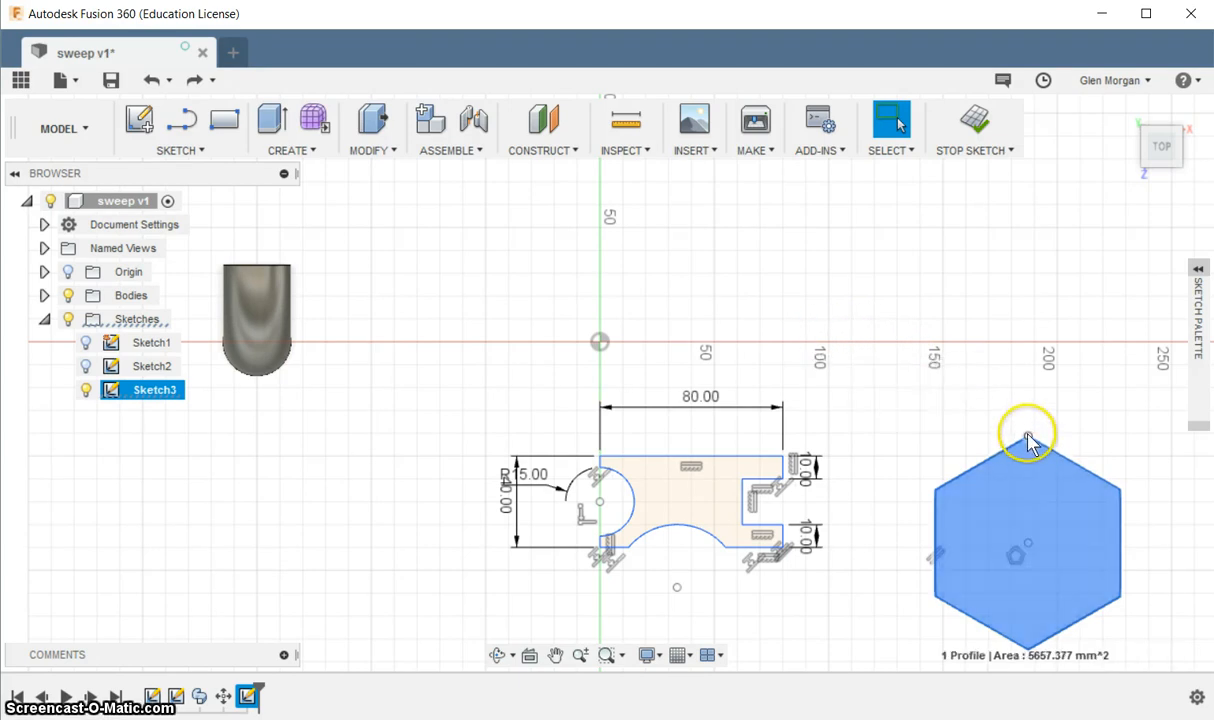
pyautogui.moveTo(1028, 436); pyautogui.dragTo(867, 377)
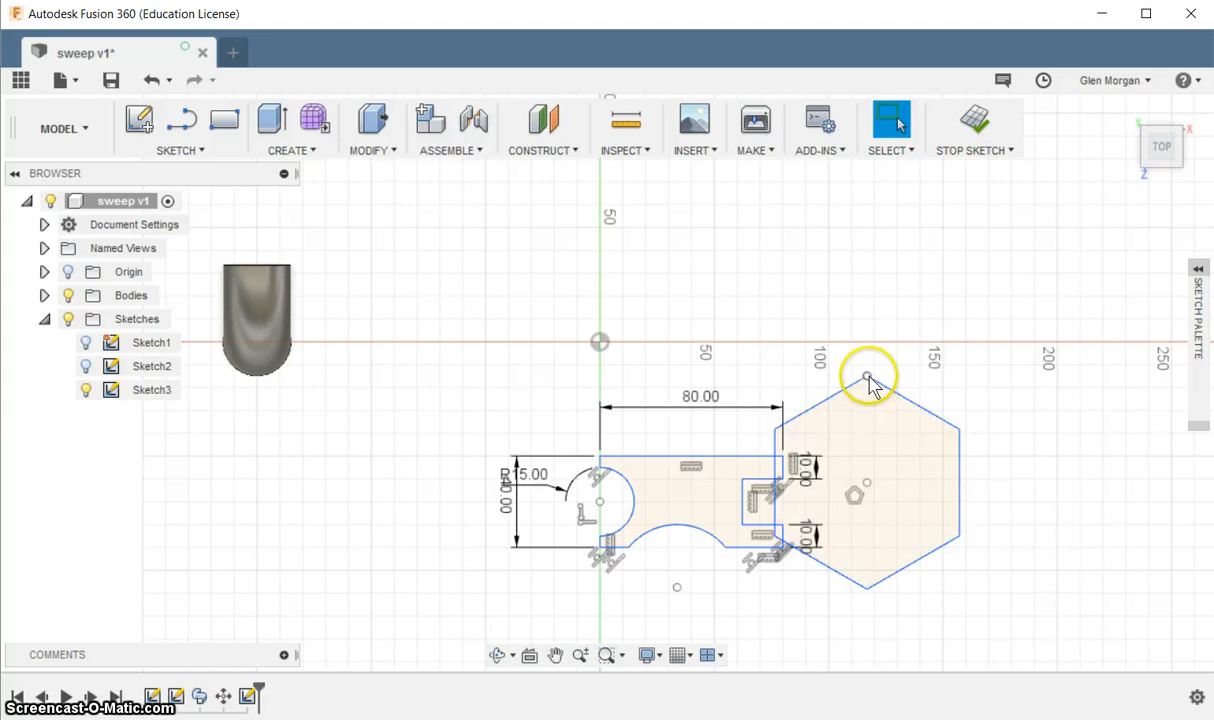
pyautogui.moveTo(841, 367); pyautogui.dragTo(695, 275)
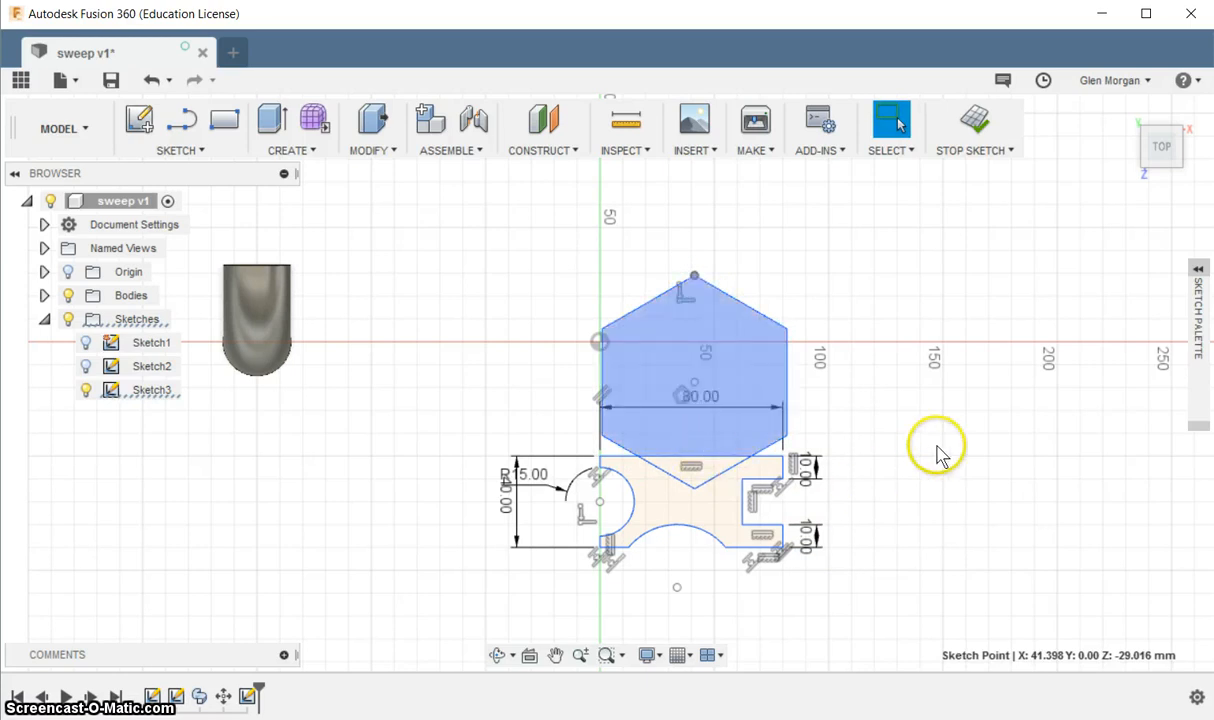
# - Trim the hexagon's lines outside the profile and the top edge between its lower sides, leaving a V-shaped notch
pyautogui.click(200, 150)
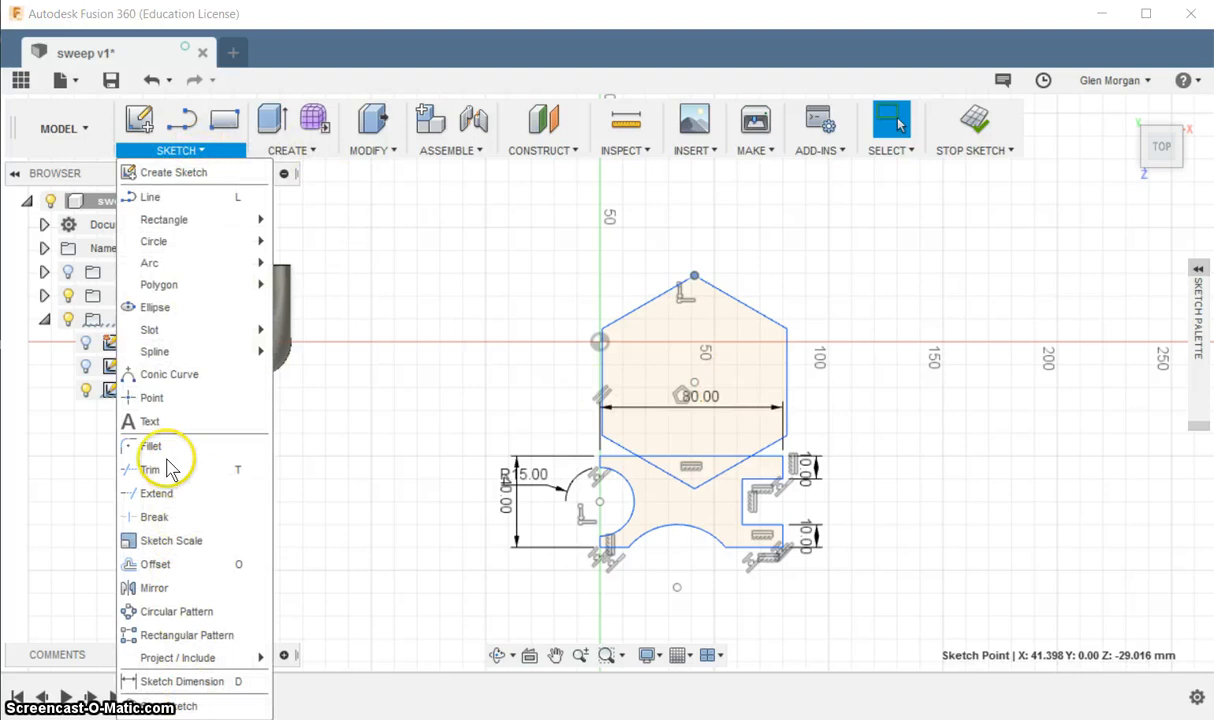
pyautogui.click(155, 470)
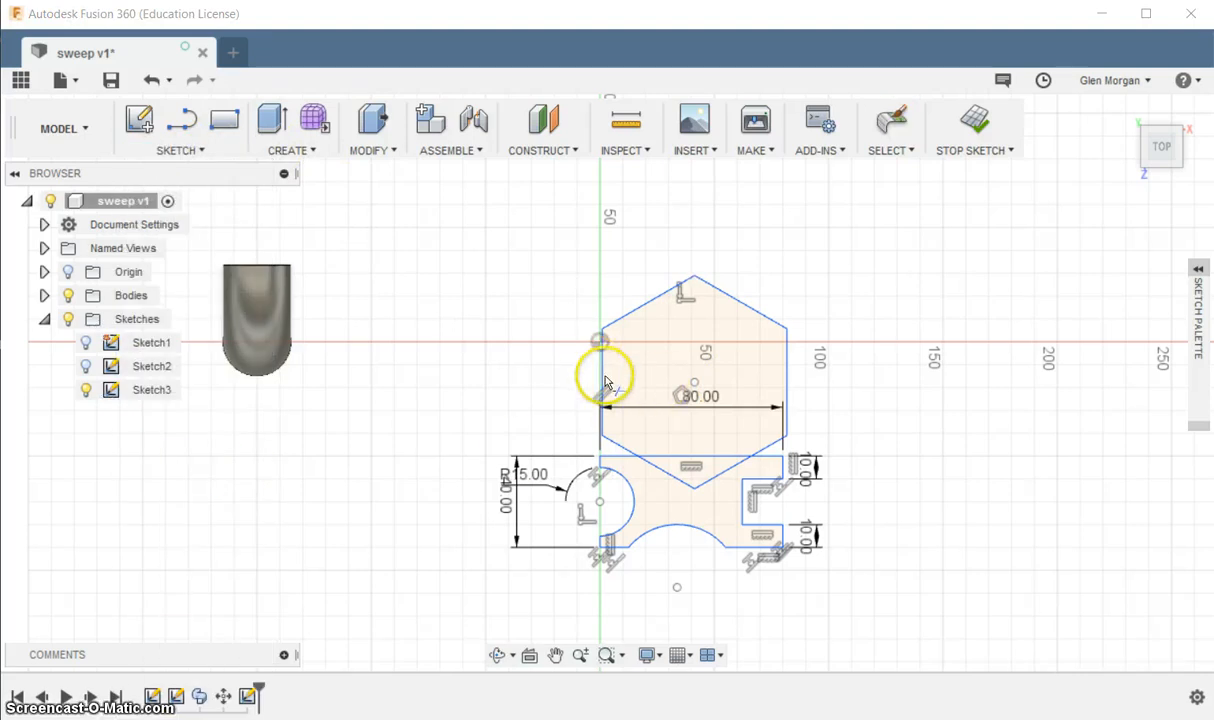
pyautogui.click(606, 432)
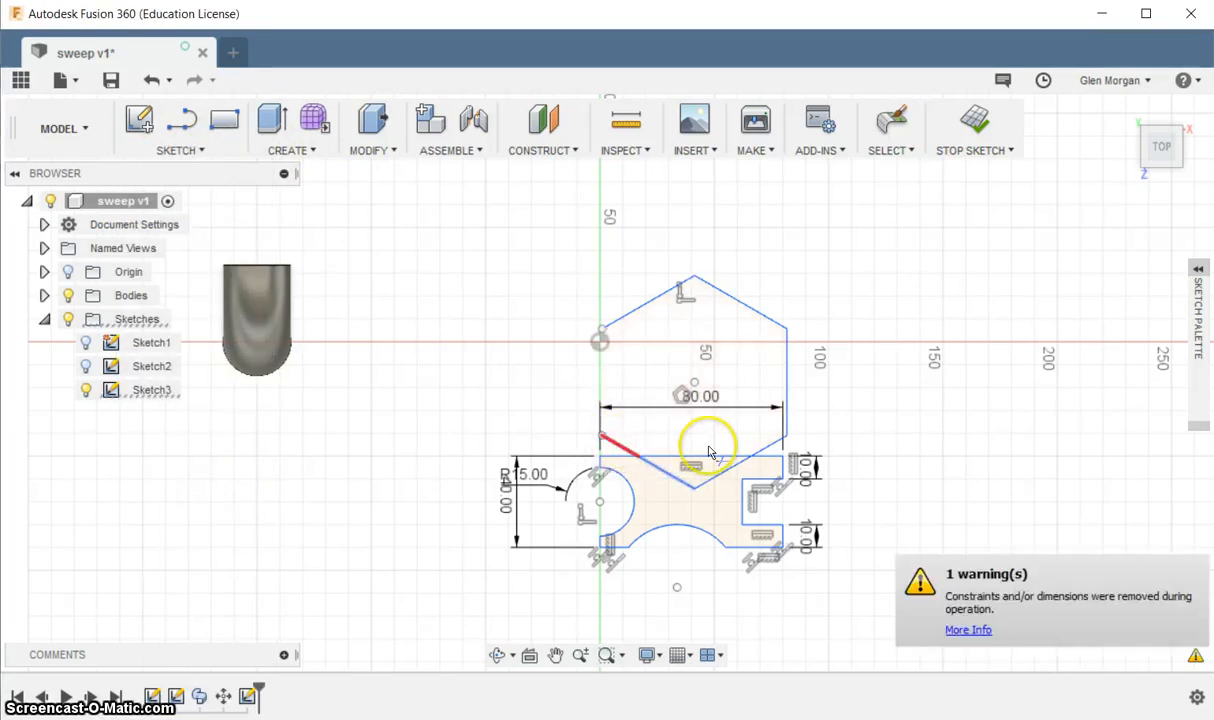
pyautogui.click(763, 456)
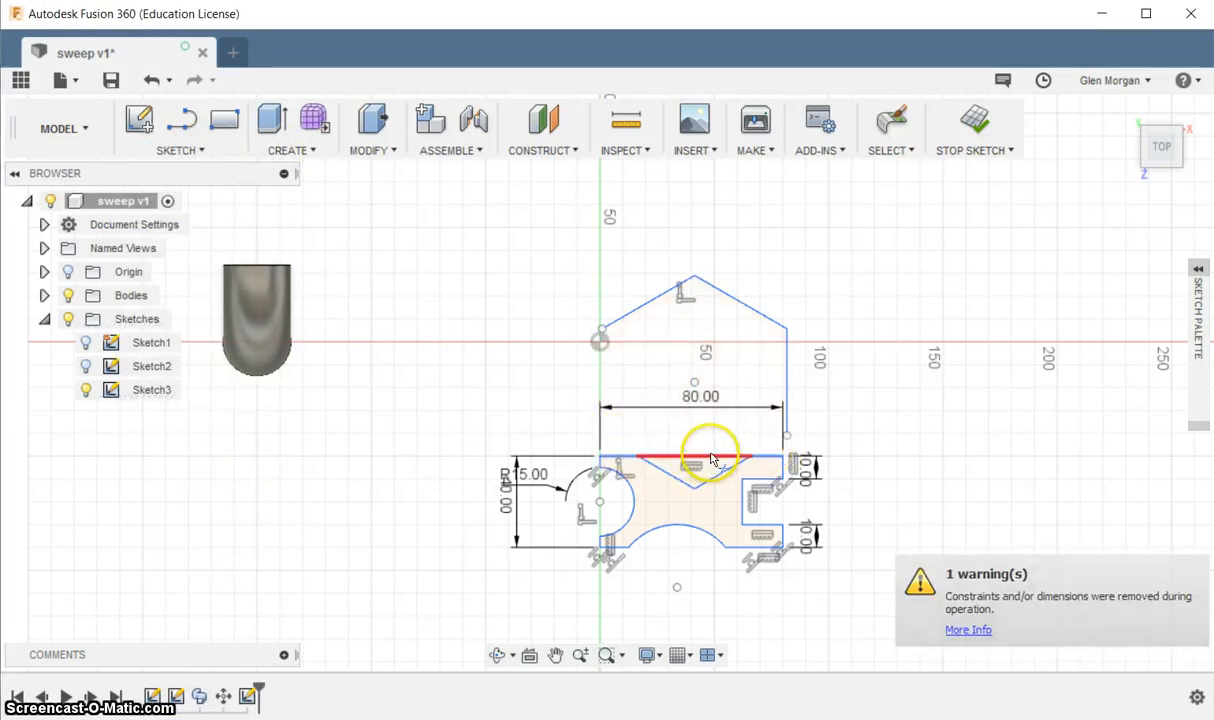
pyautogui.click(708, 457)
pyautogui.click(788, 405)
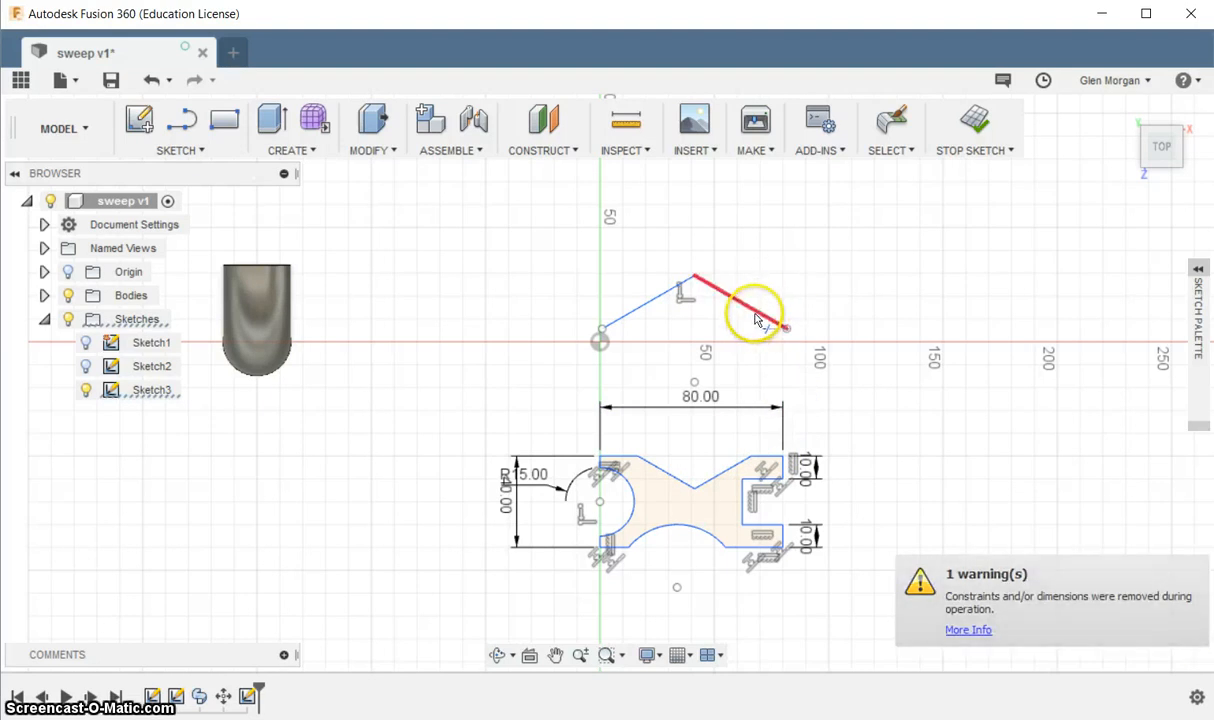
pyautogui.click(758, 312)
pyautogui.click(642, 304)
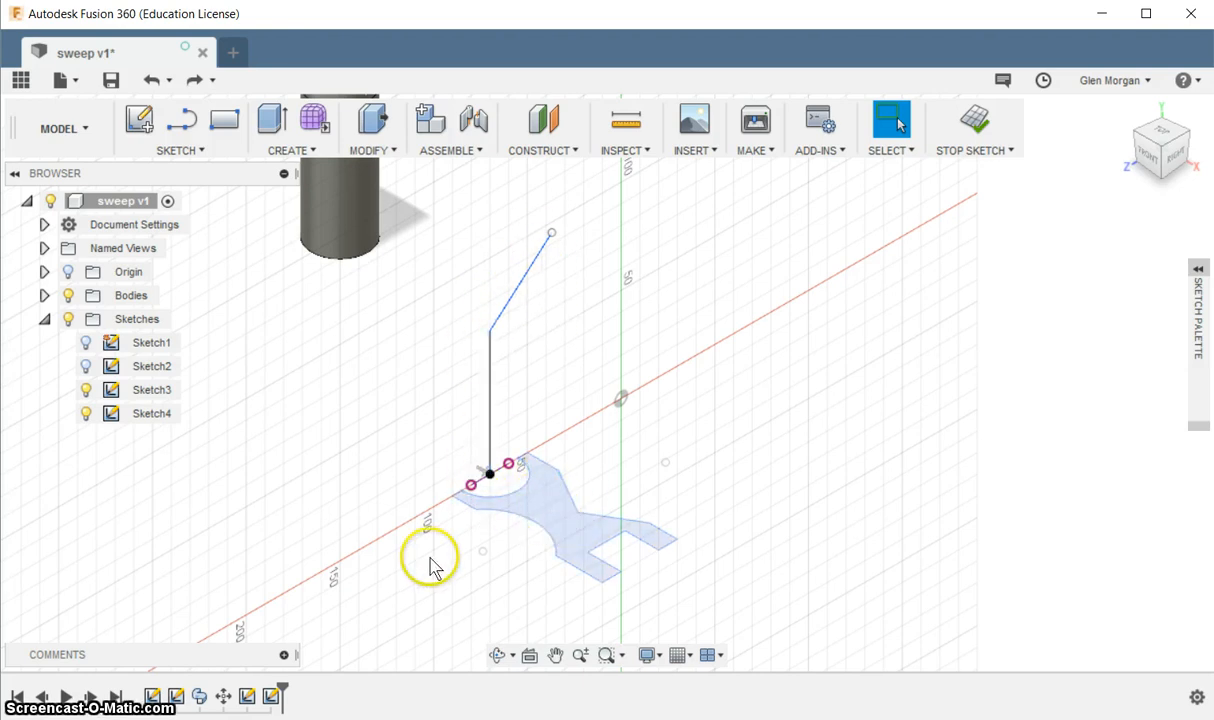
# - Undo the path lines and, in the right view, redraw a vertical line upward from the semicircular cutout's centre point
pyautogui.hotkey('ctrl', 'z')
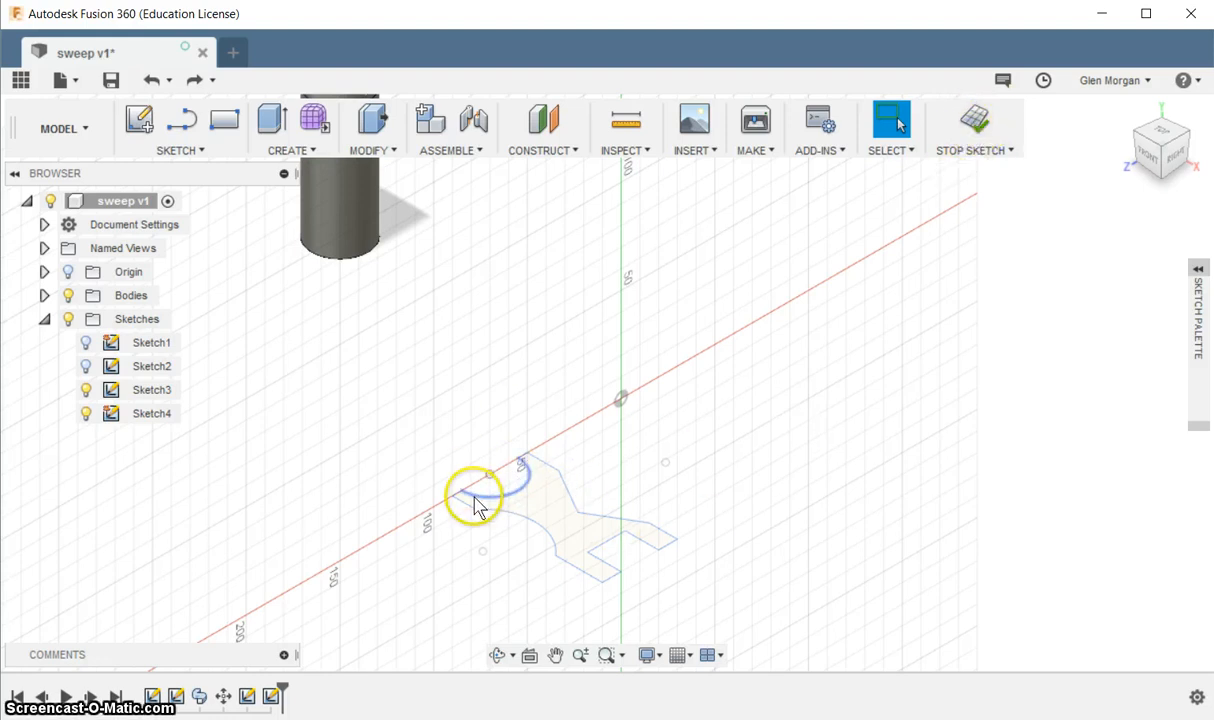
pyautogui.click(1182, 159)
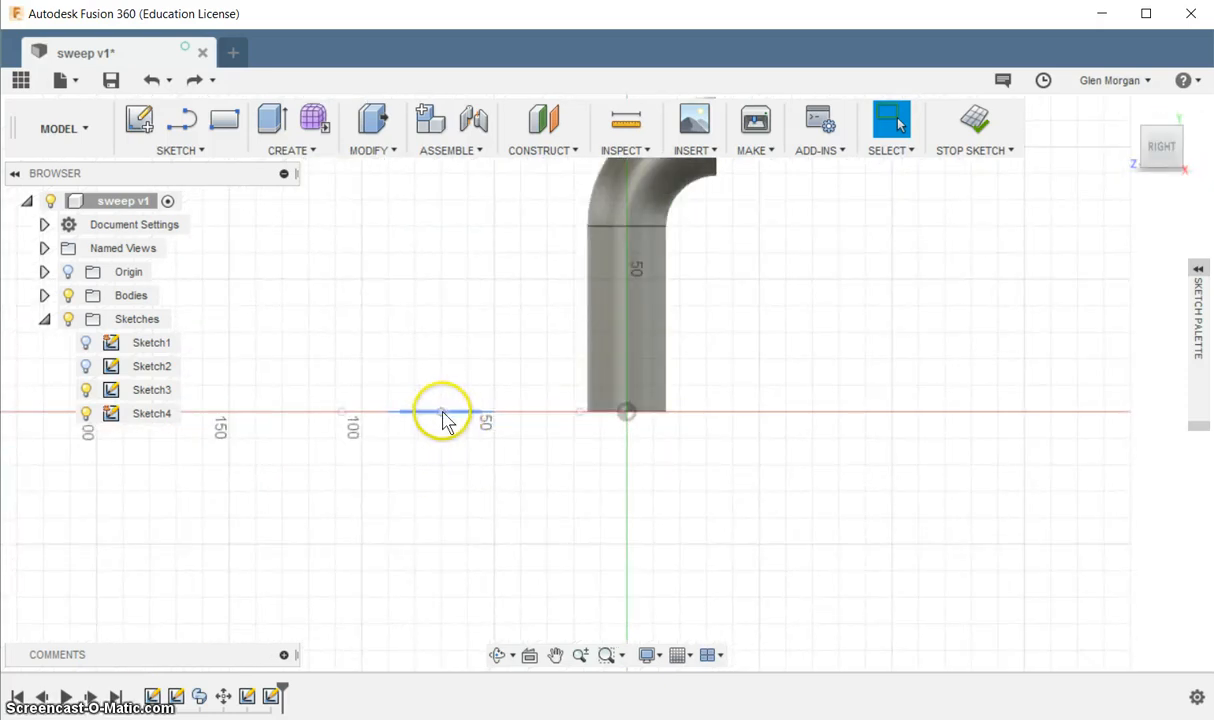
pyautogui.click(207, 150)
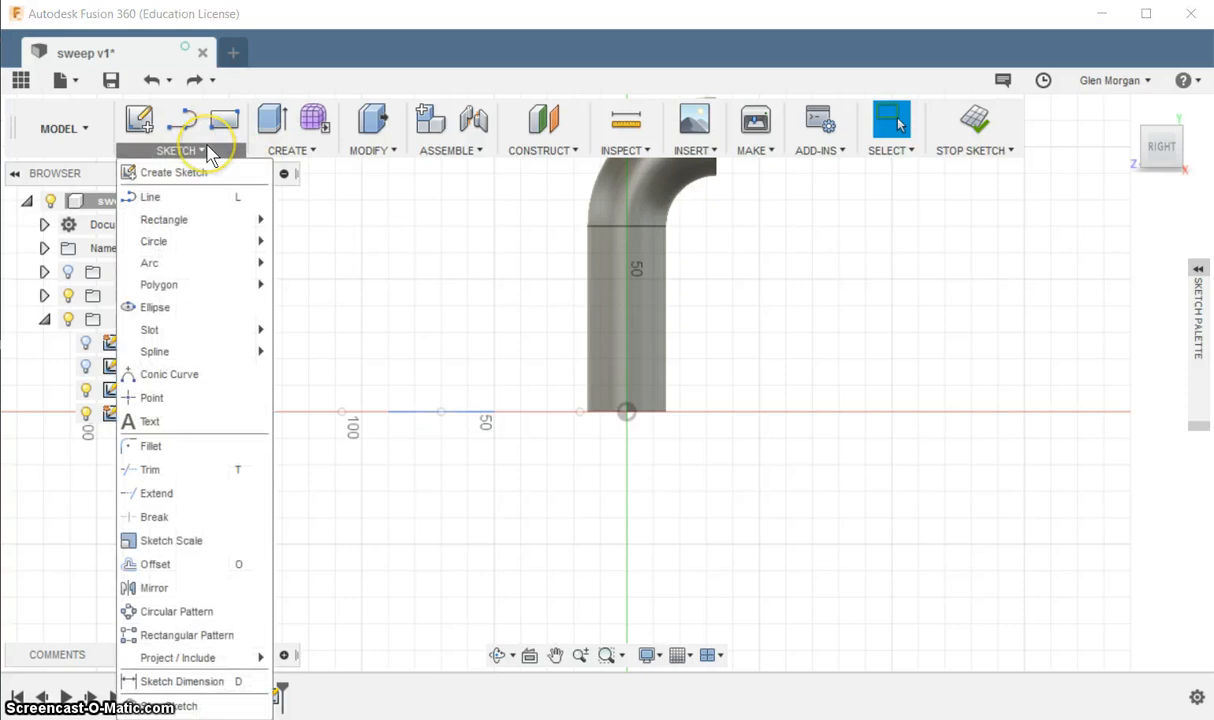
pyautogui.click(158, 200)
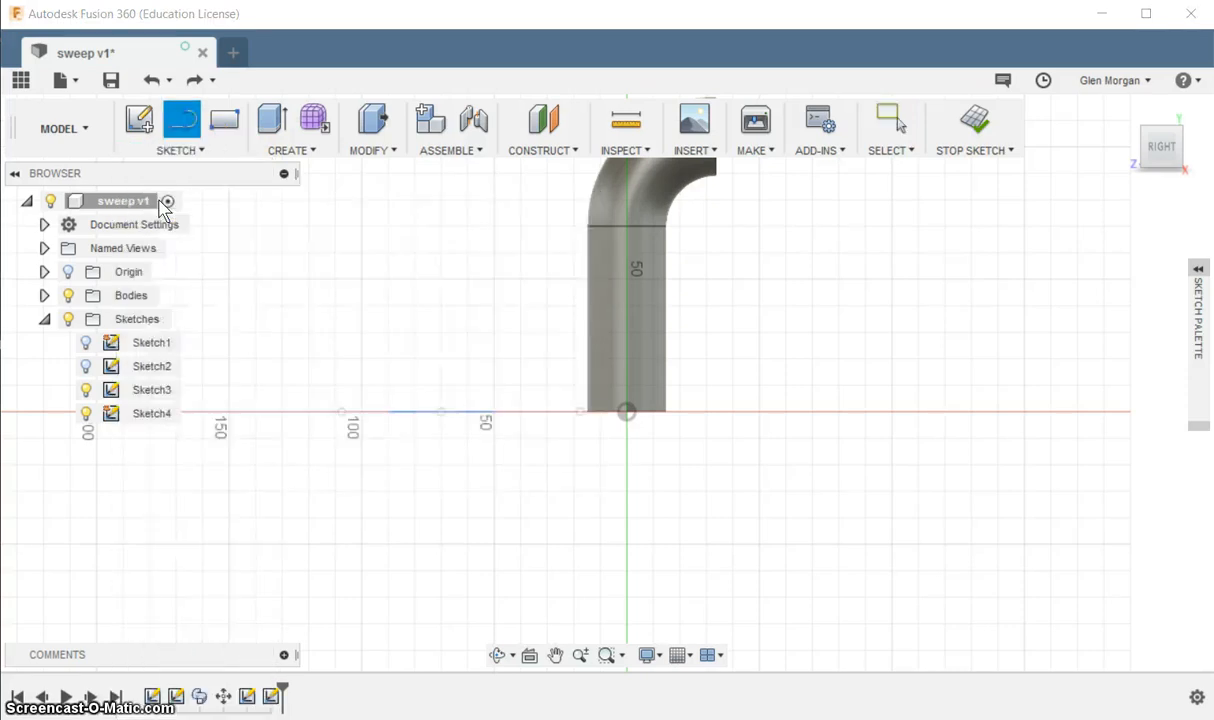
pyautogui.click(443, 412)
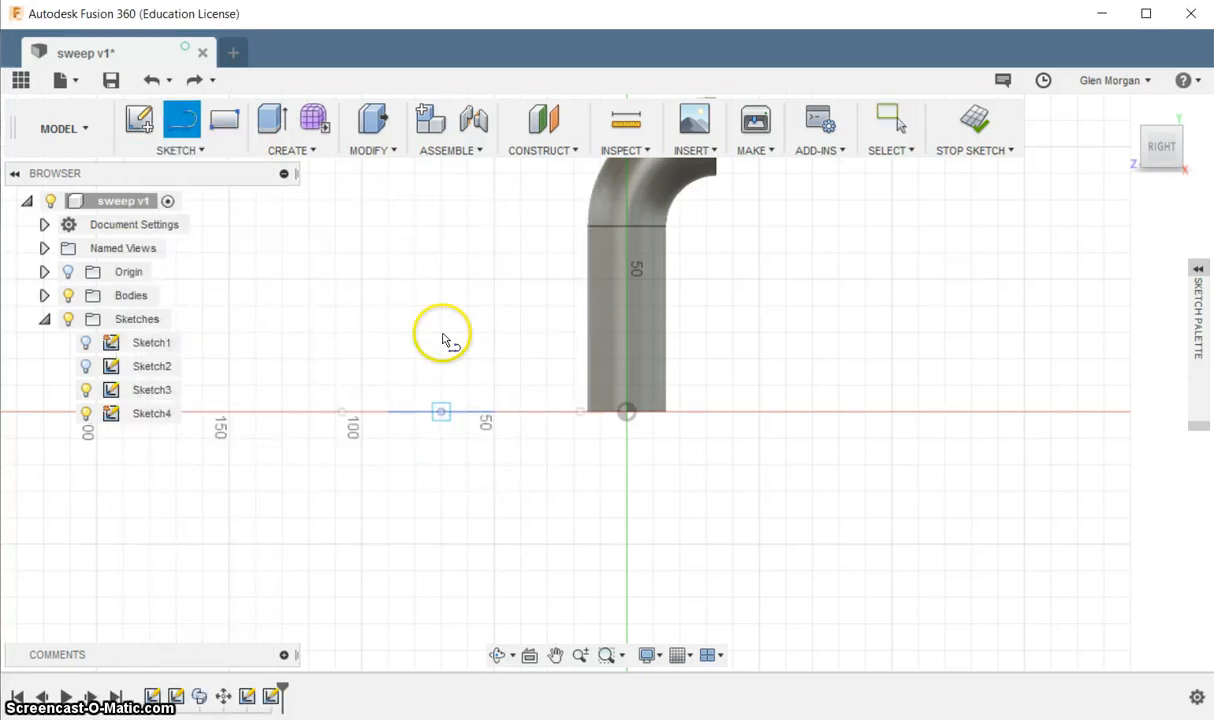
pyautogui.click(442, 266)
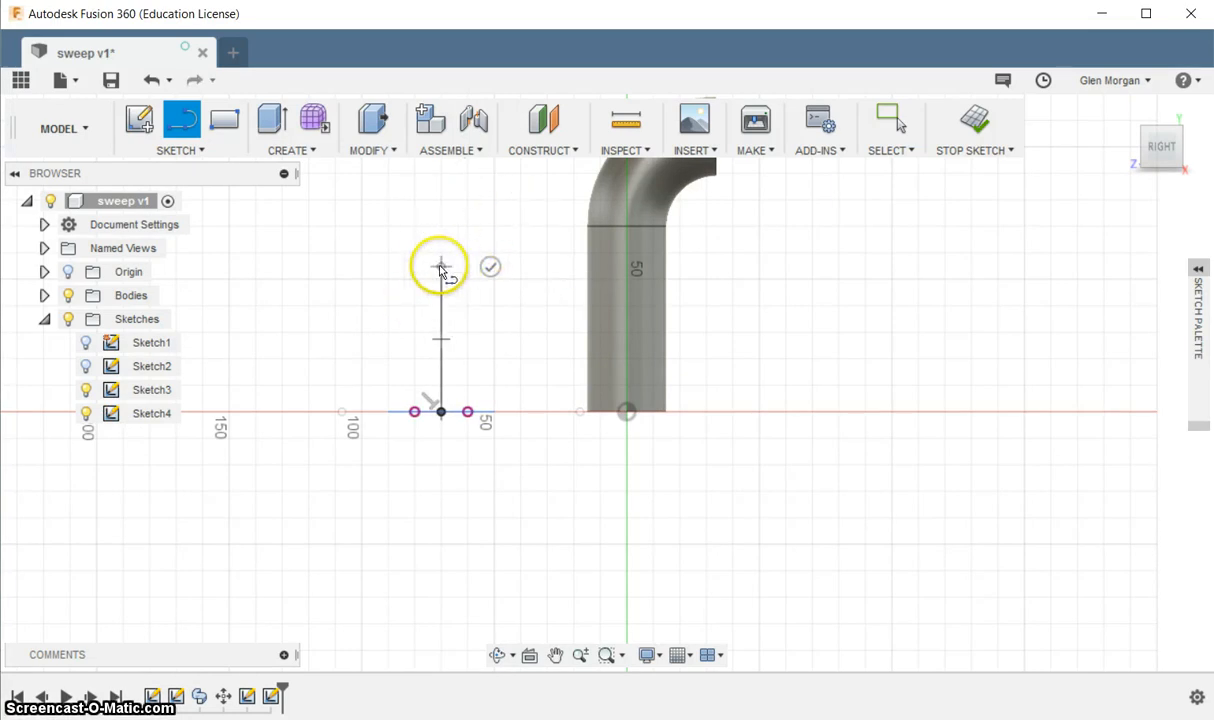
# - Continue from the line's upper end with a tangent arc curving toward the bent tube, ending in a line segment about 9 mm long
pyautogui.click(200, 152)
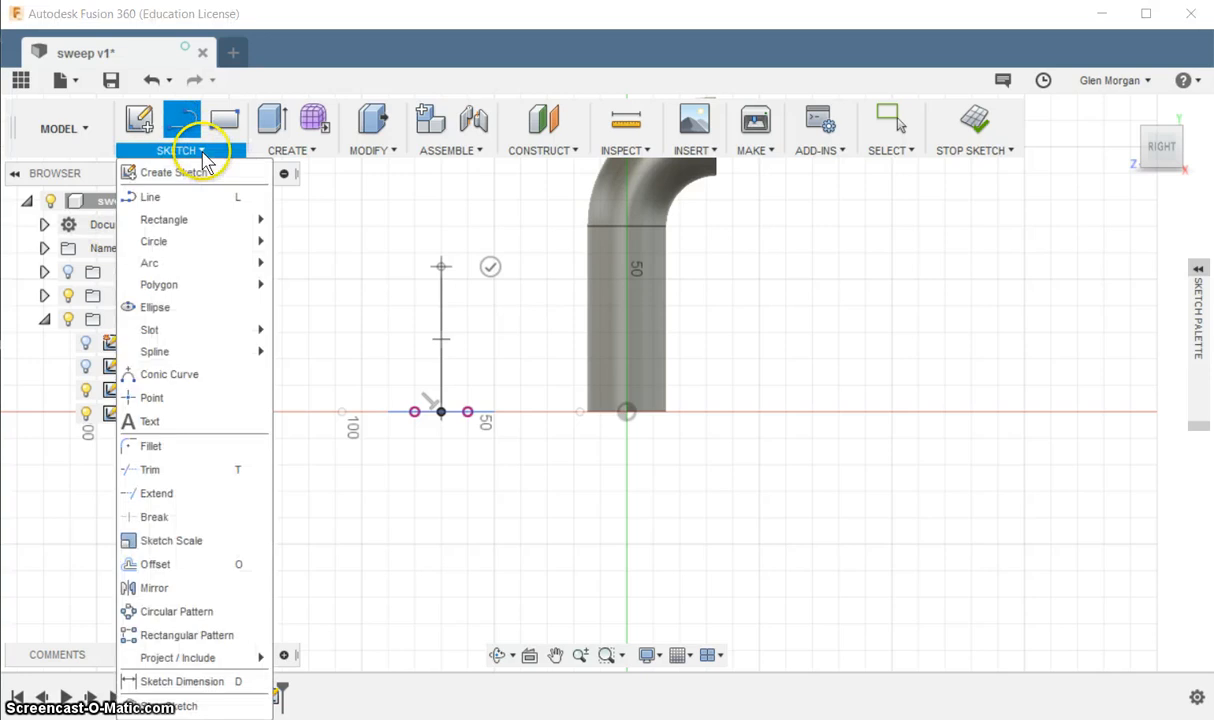
pyautogui.click(177, 200)
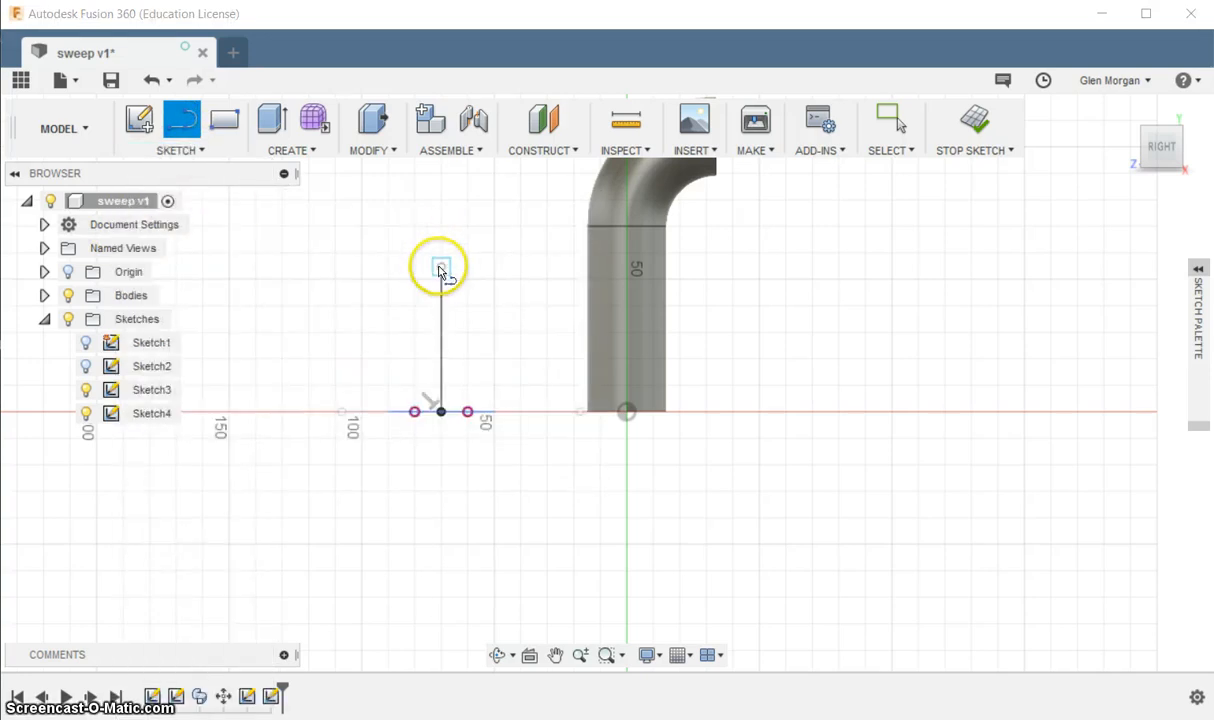
pyautogui.moveTo(441, 268); pyautogui.dragTo(536, 181)
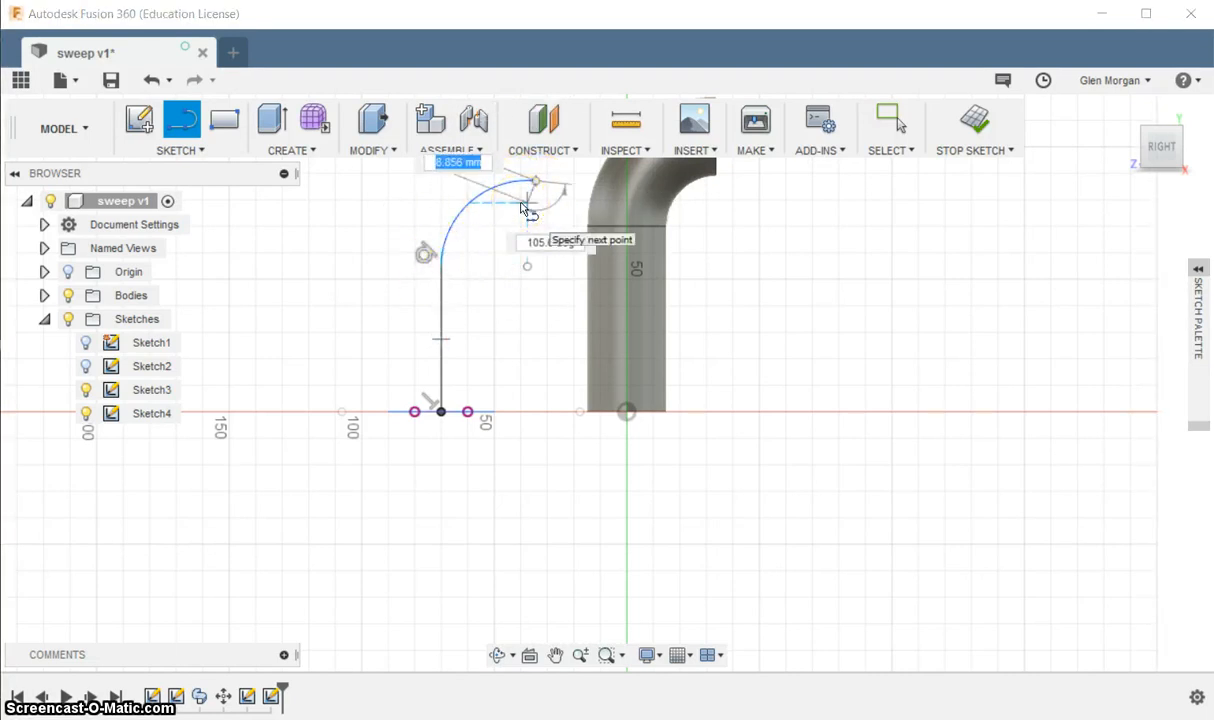
pyautogui.click(527, 205)
pyautogui.press('Escape')
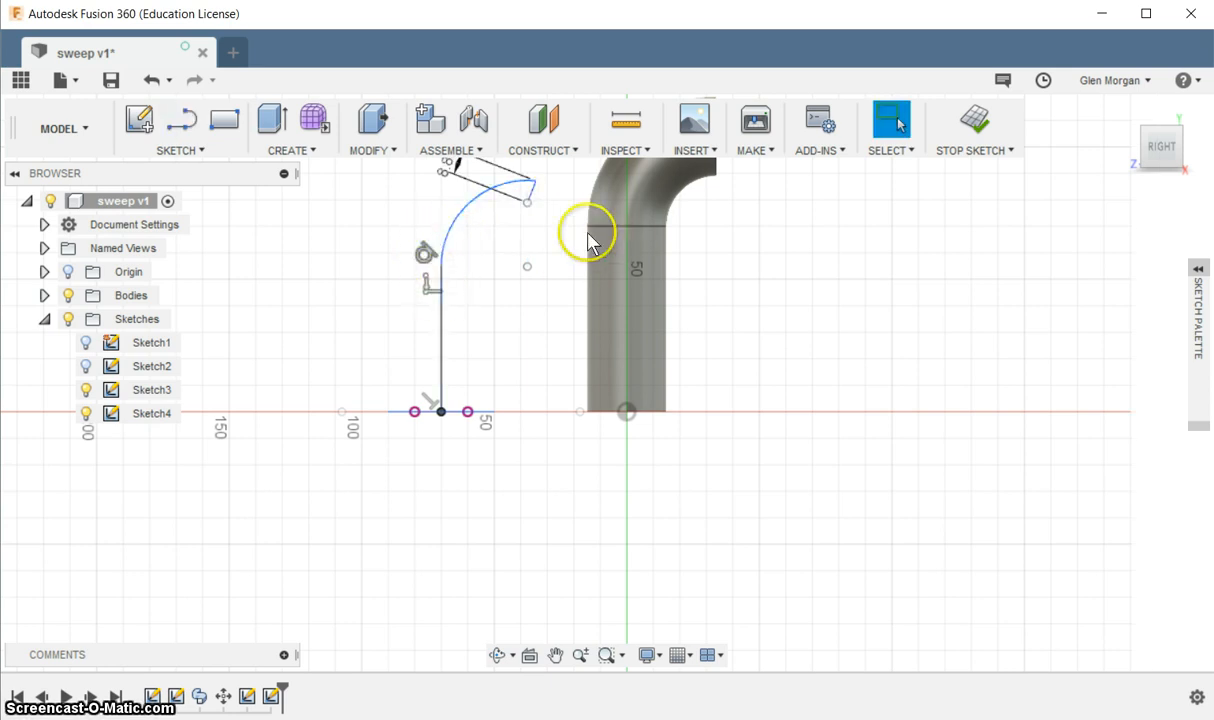
# - Undo the short line segment at the end of the arc and finish the path sketch
pyautogui.hotkey('ctrl', 'z')
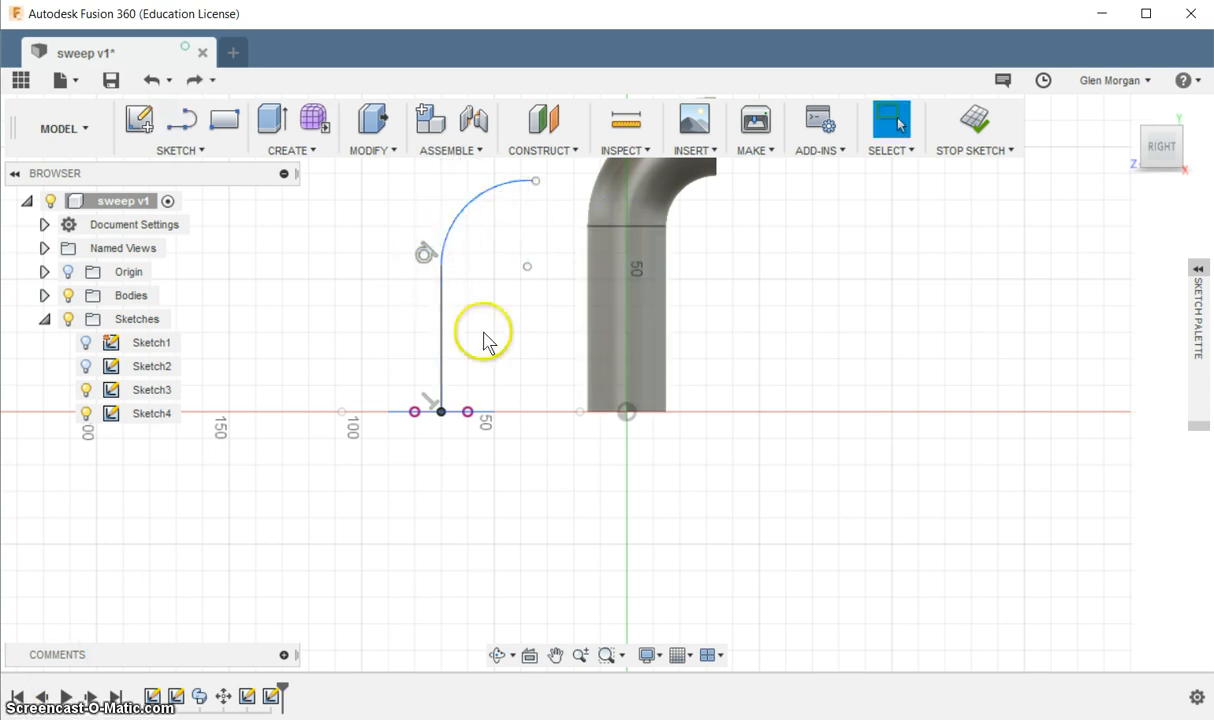
pyautogui.click(983, 130)
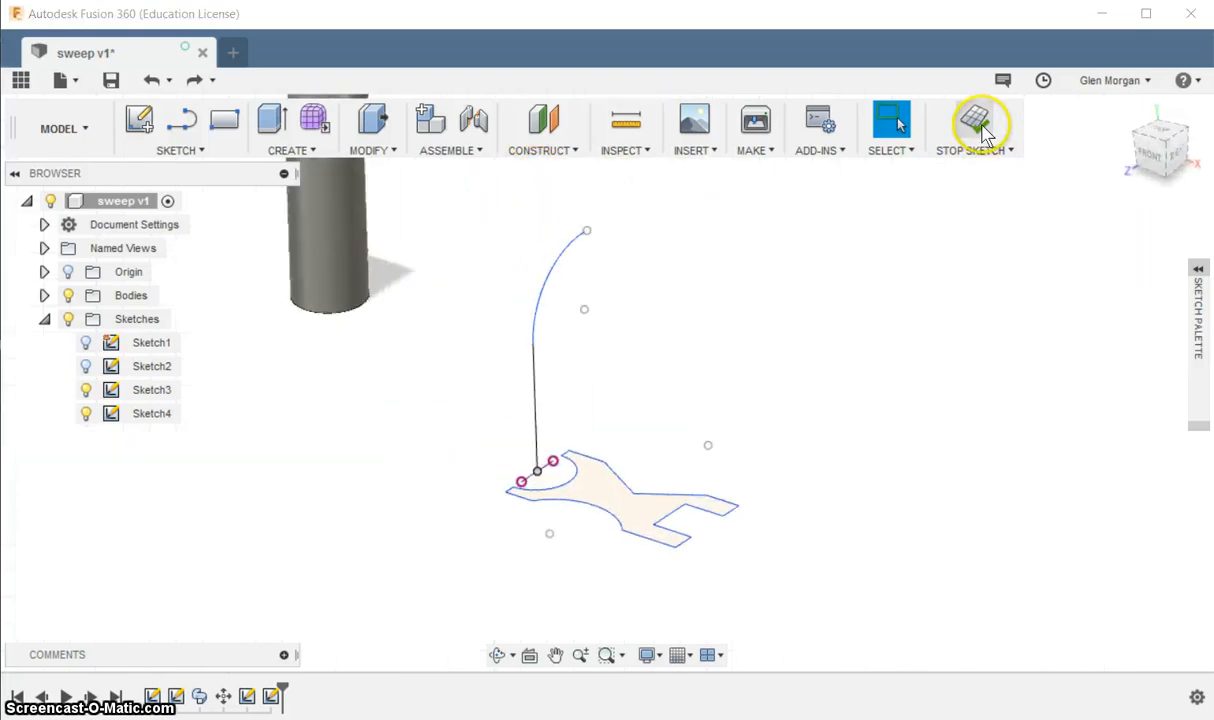
# - Sweep the profile with the cutouts along the line-and-arc path as a new body, using Single Path and perpendicular orientation
pyautogui.click(310, 152)
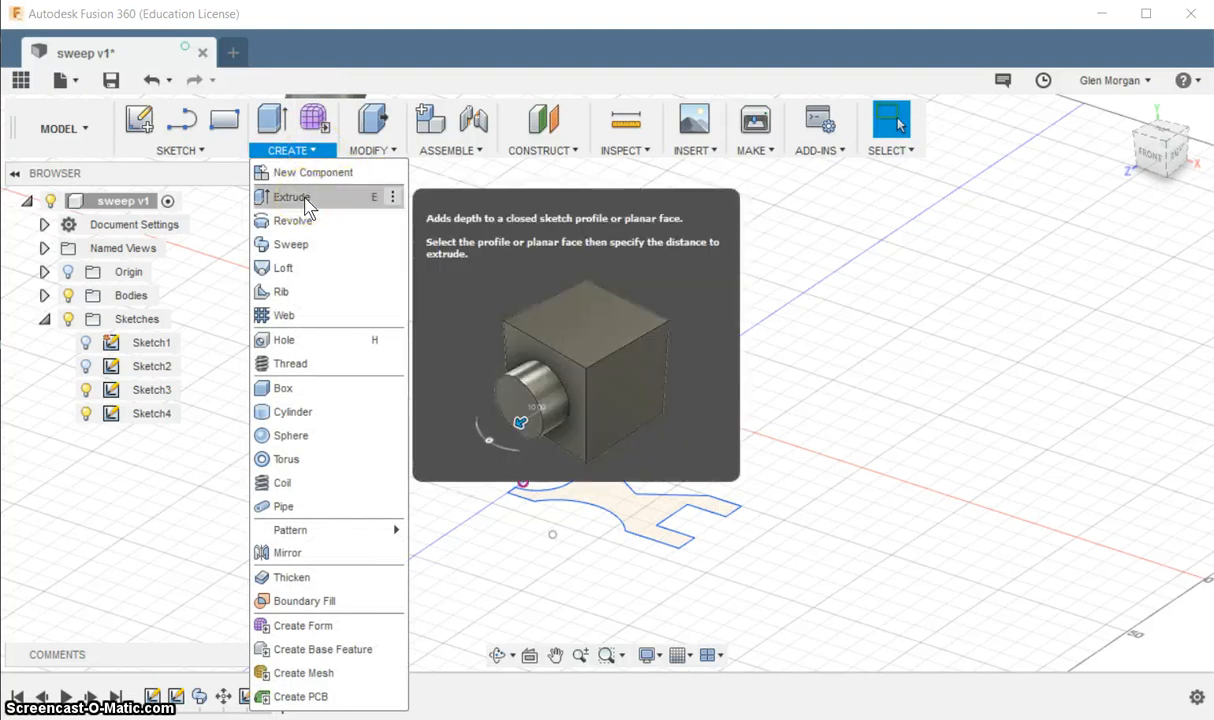
pyautogui.click(300, 245)
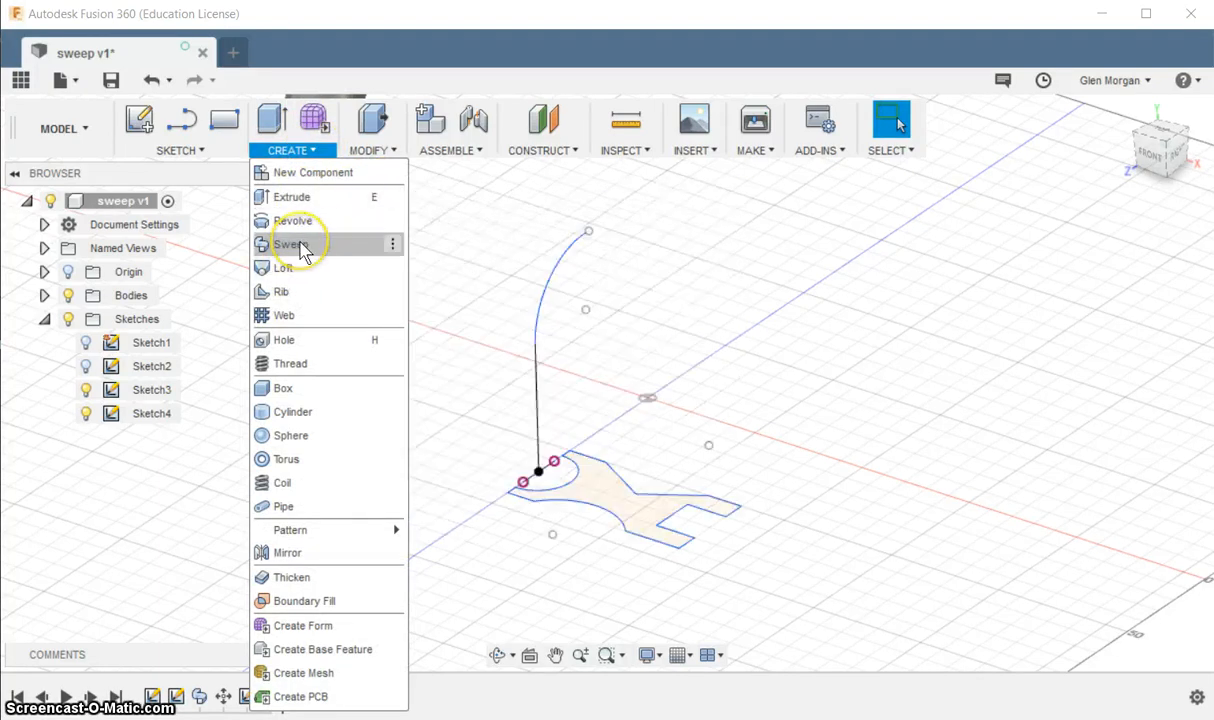
pyautogui.click(612, 495)
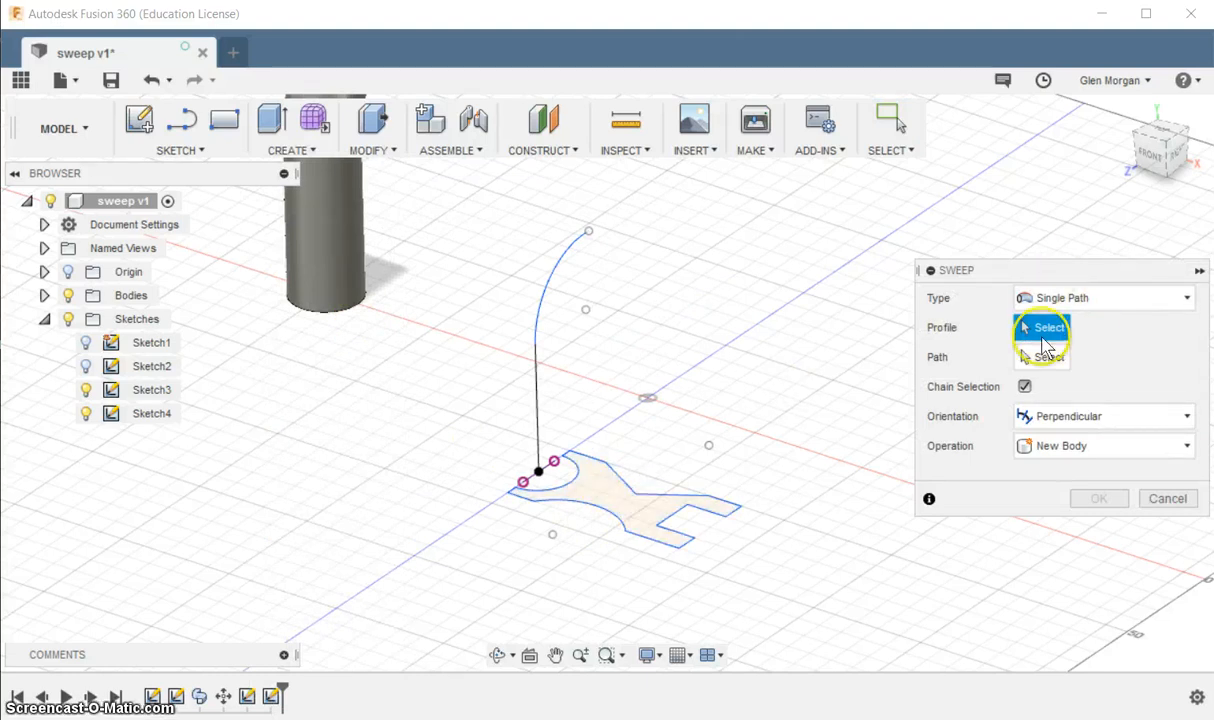
pyautogui.click(608, 492)
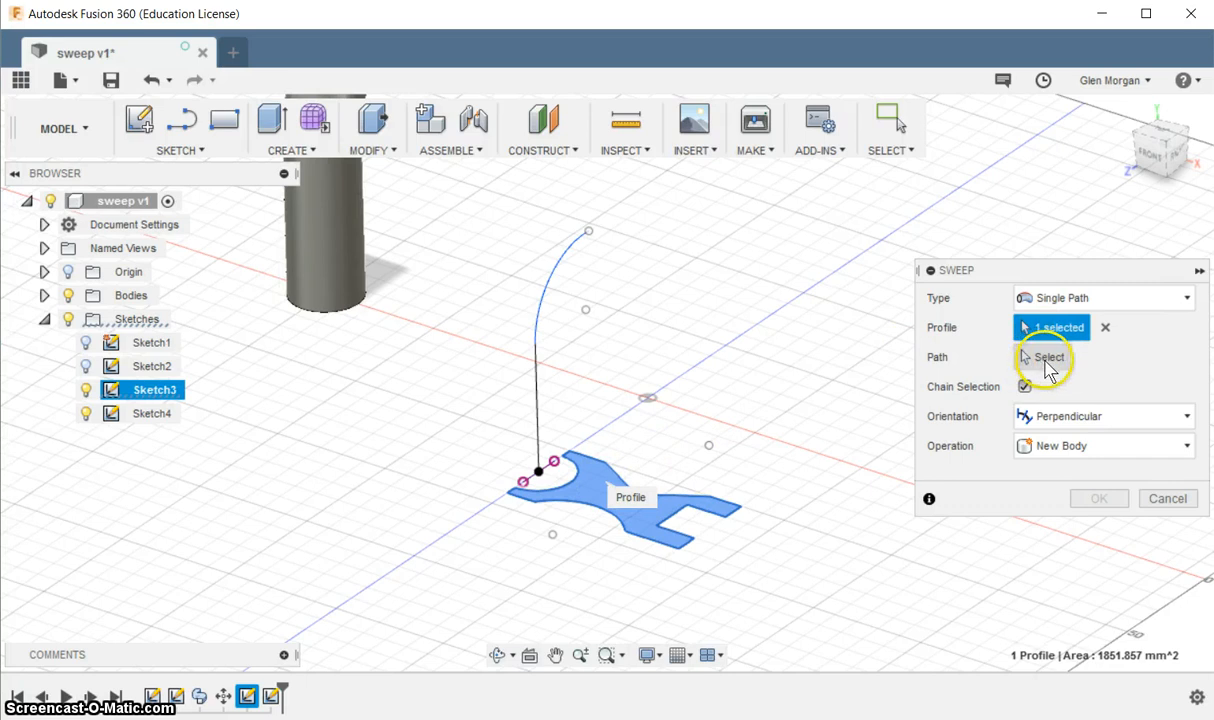
pyautogui.click(1049, 359)
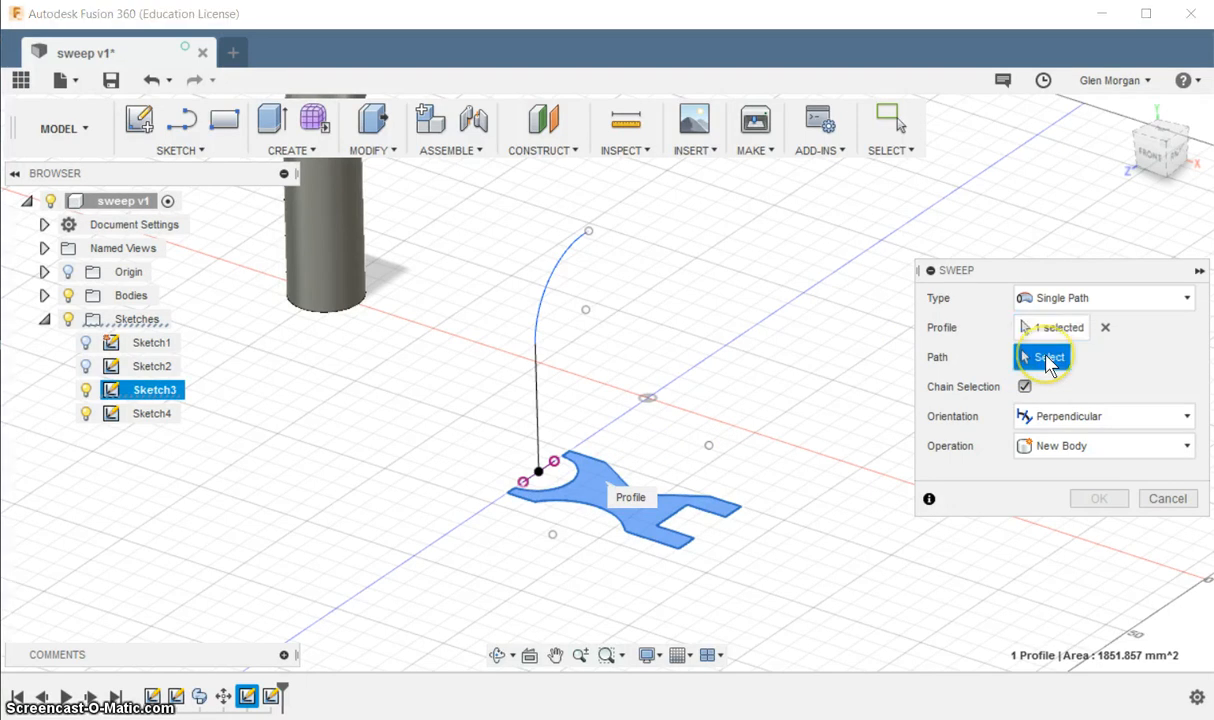
pyautogui.click(537, 383)
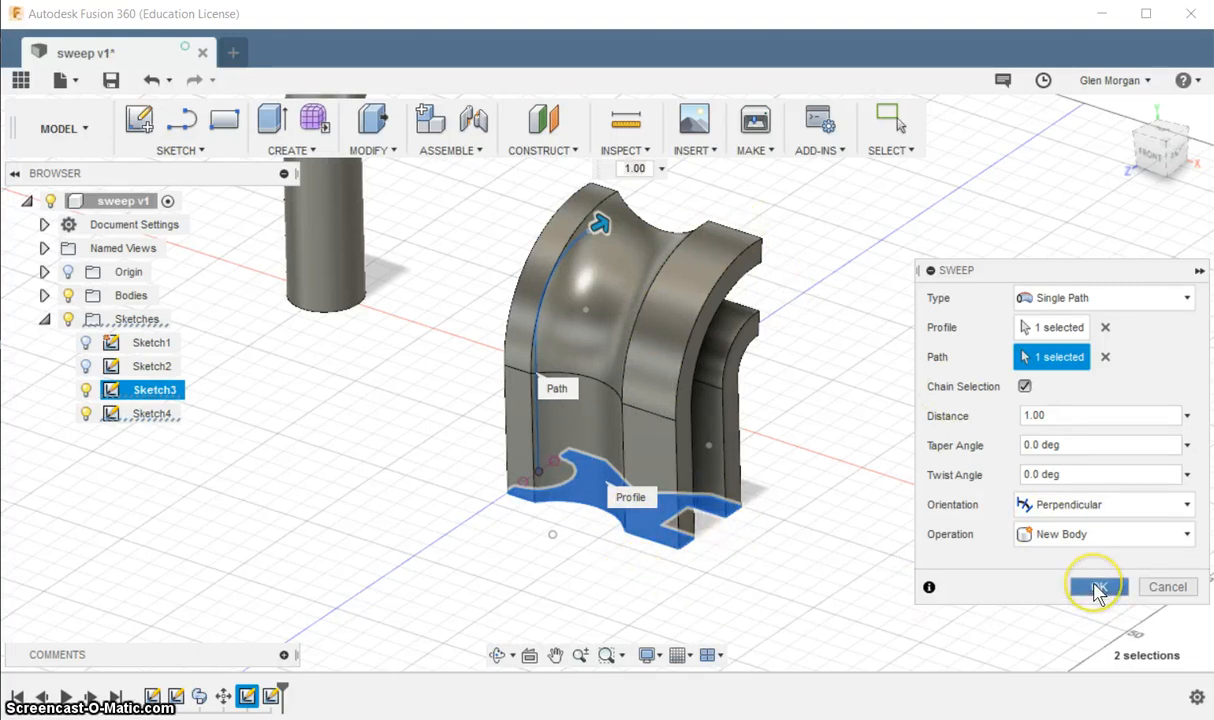
pyautogui.click(1098, 590)
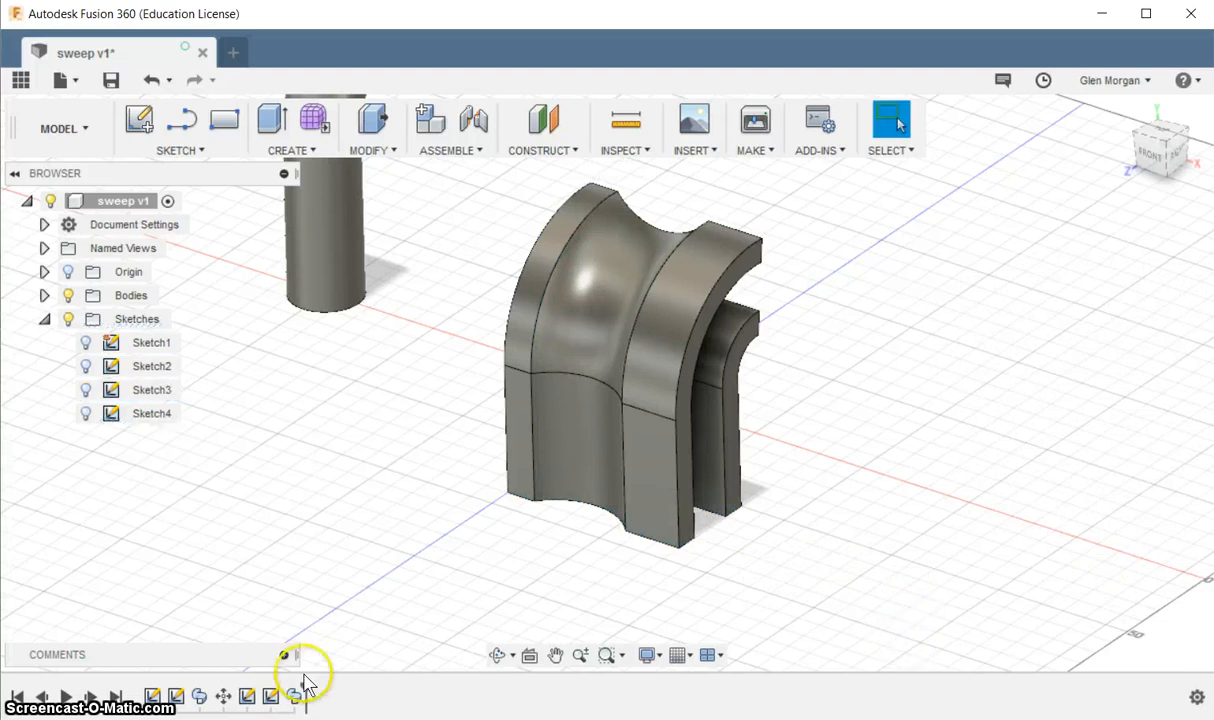
# - Orbit around the swept body to examine its curved cutouts, slot and V-shaped notch from the side, underneath and back
pyautogui.click(497, 655)
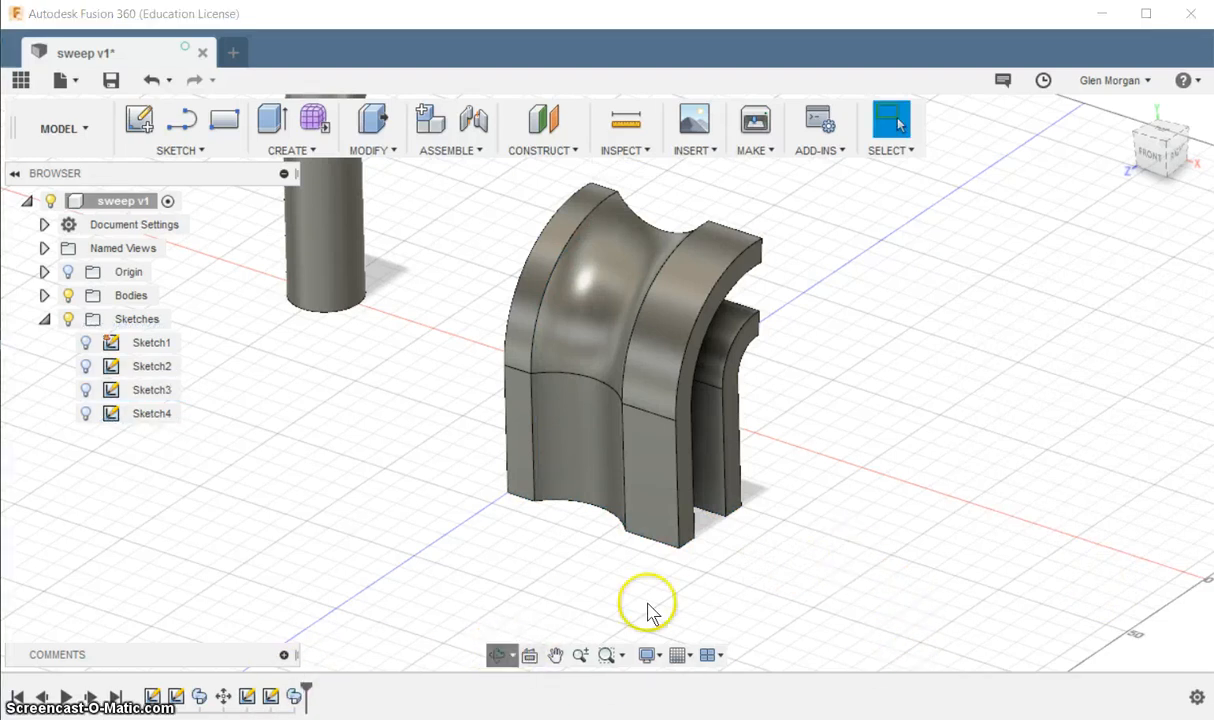
pyautogui.moveTo(840, 549); pyautogui.dragTo(813, 549)
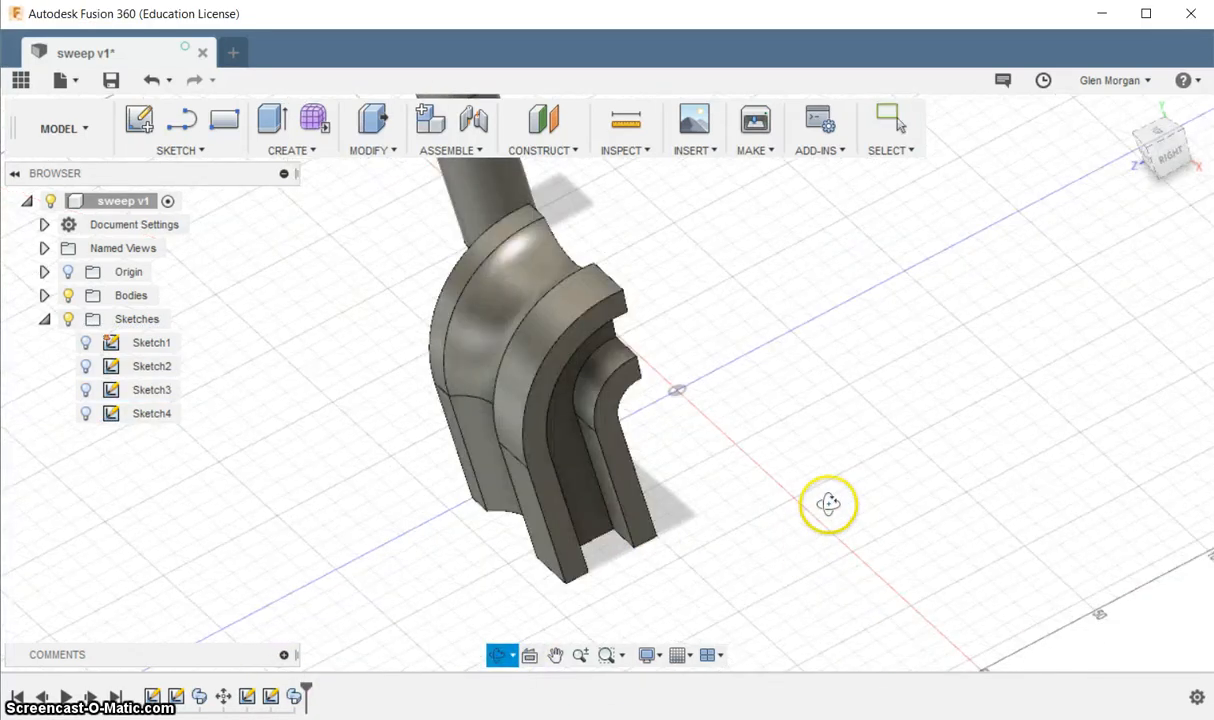
pyautogui.moveTo(828, 504); pyautogui.dragTo(770, 527)
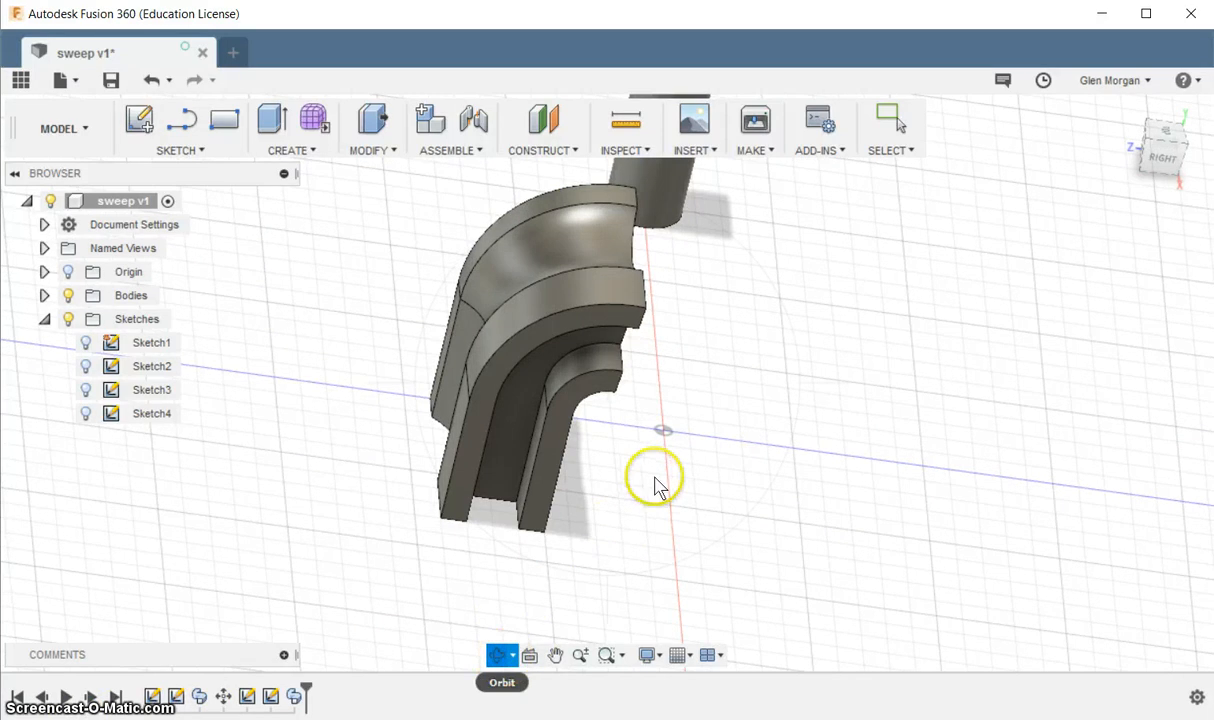
pyautogui.moveTo(660, 489); pyautogui.dragTo(848, 352)
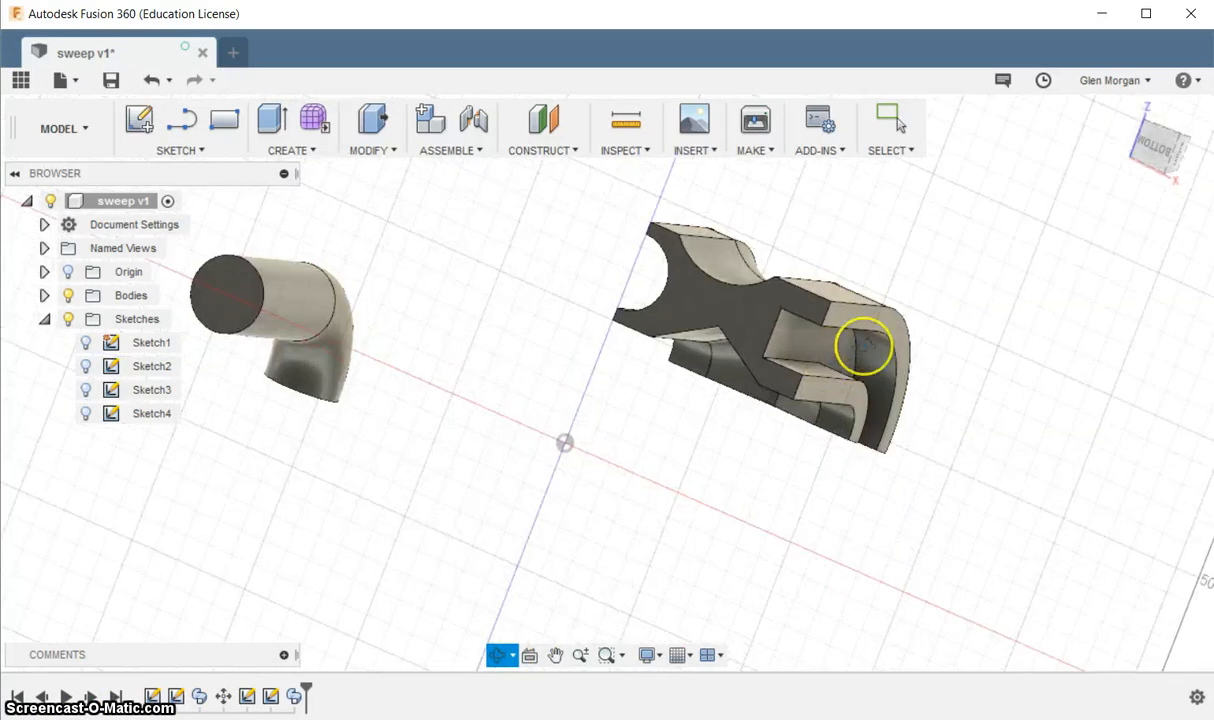
pyautogui.moveTo(997, 256); pyautogui.dragTo(1005, 244)
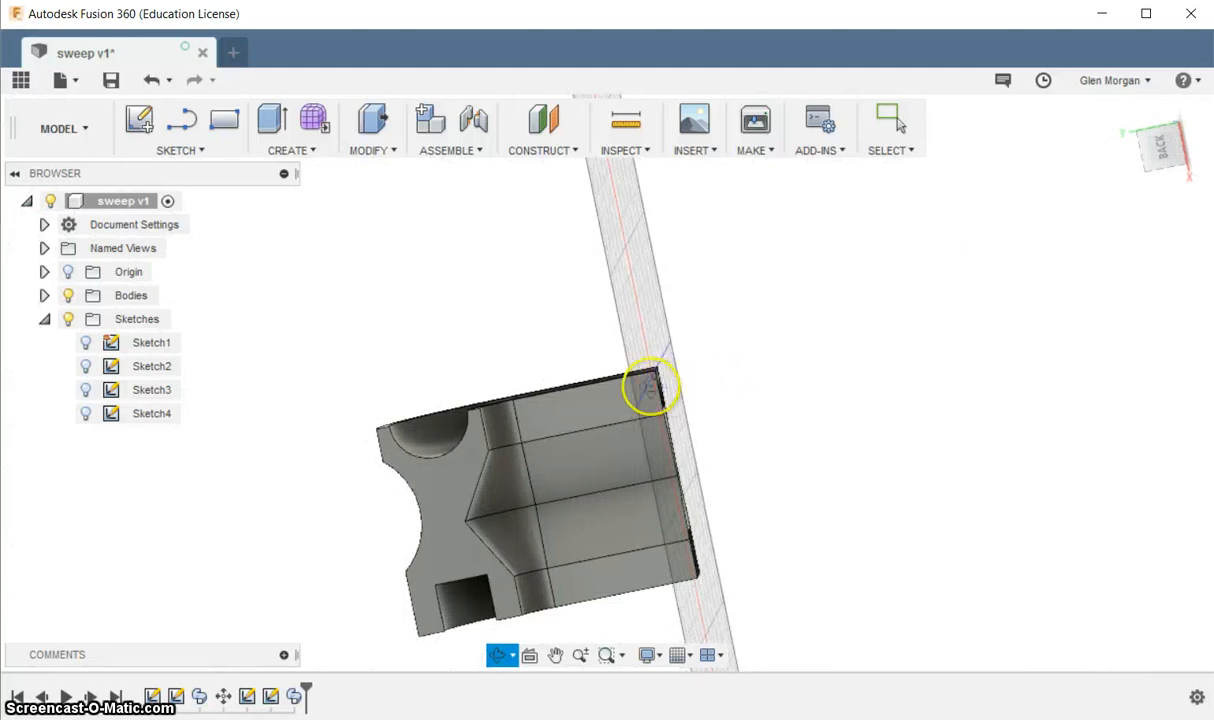
pyautogui.moveTo(650, 382); pyautogui.dragTo(620, 396)
pyautogui.moveTo(601, 540); pyautogui.dragTo(721, 528)
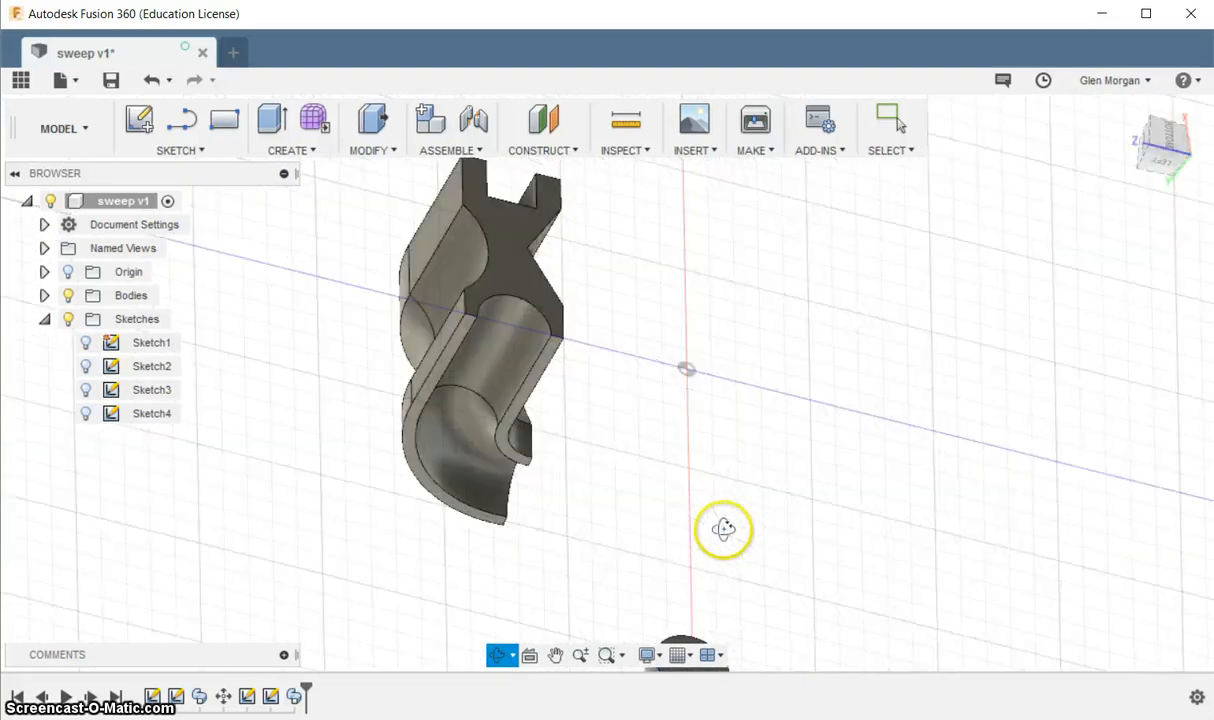
pyautogui.moveTo(593, 422); pyautogui.dragTo(601, 400)
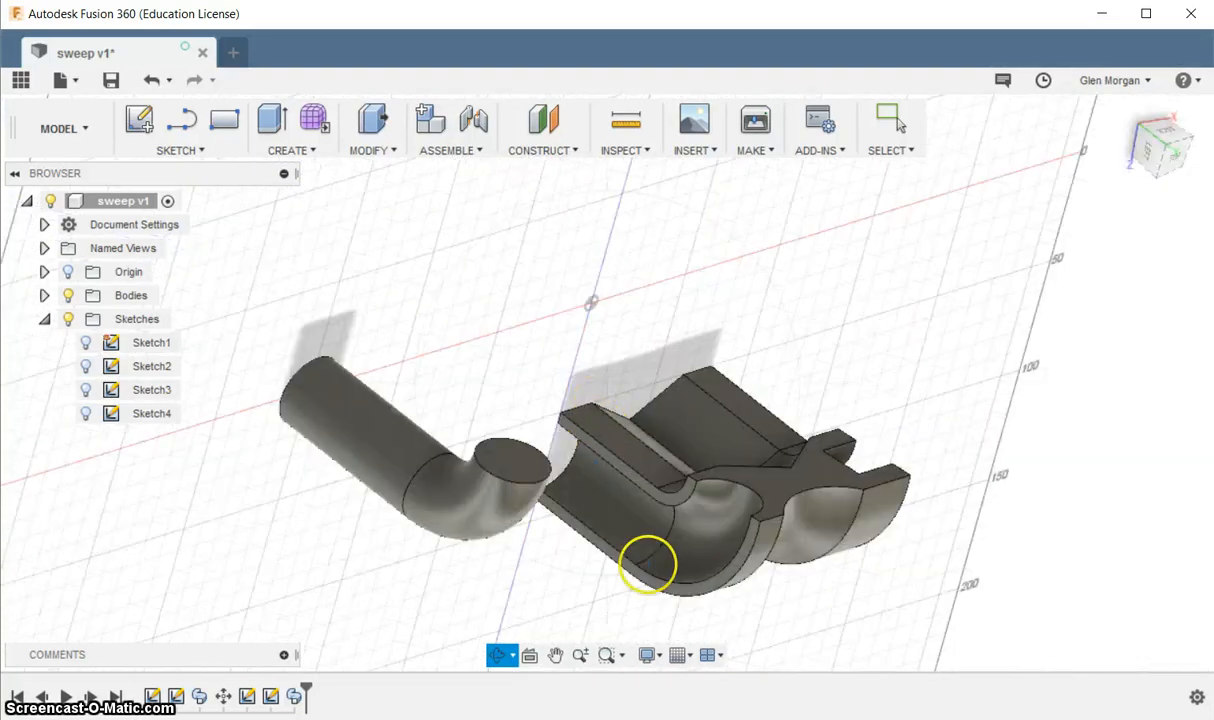